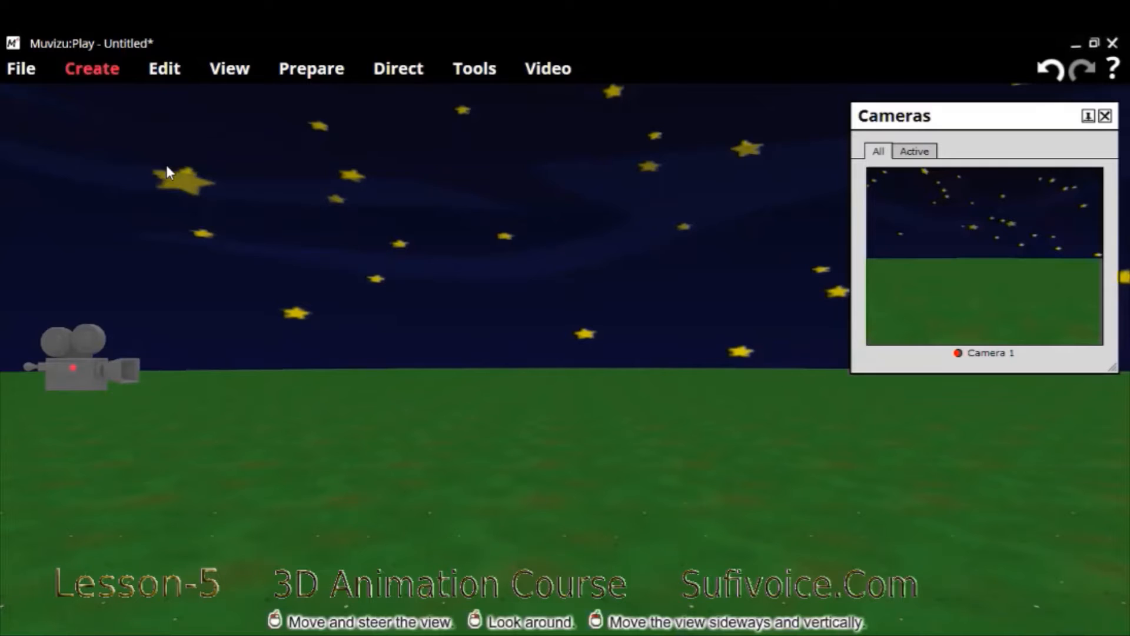
# Add a Corner backdrop to the set and push it farther back.
pyautogui.hotkey('alt', 'c')
pyautogui.click(154, 167)
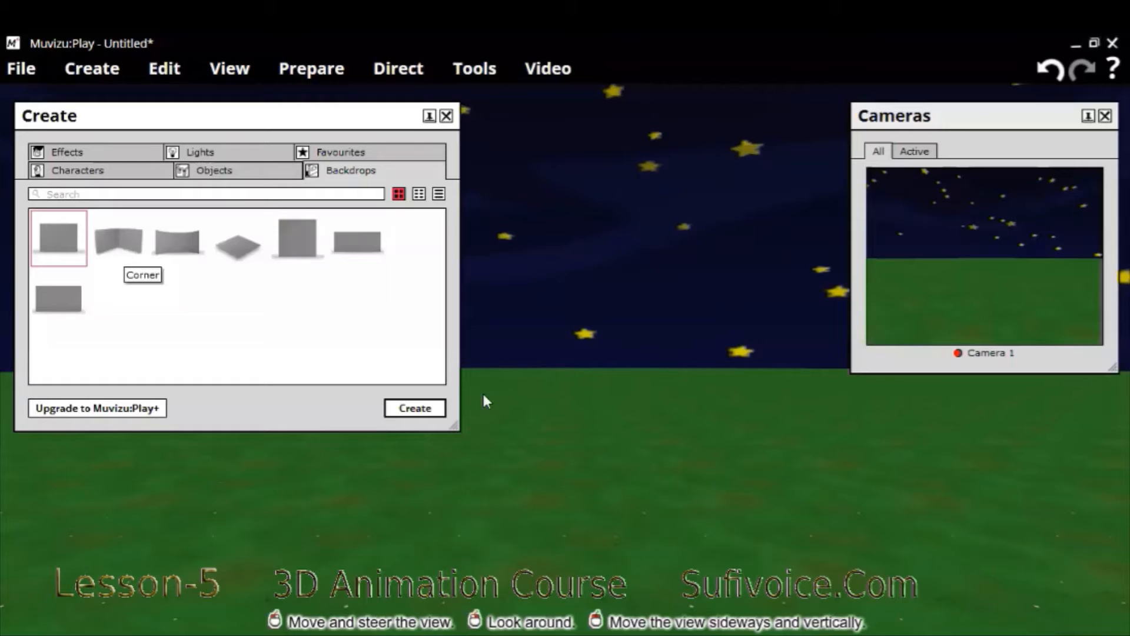
pyautogui.click(434, 406)
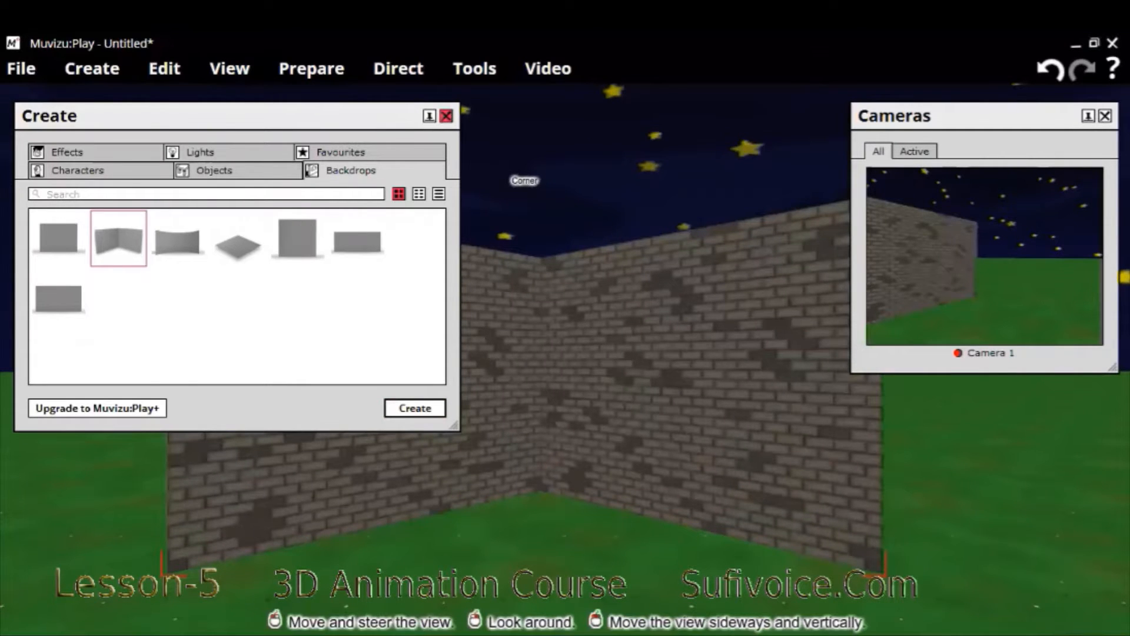
pyautogui.click(446, 116)
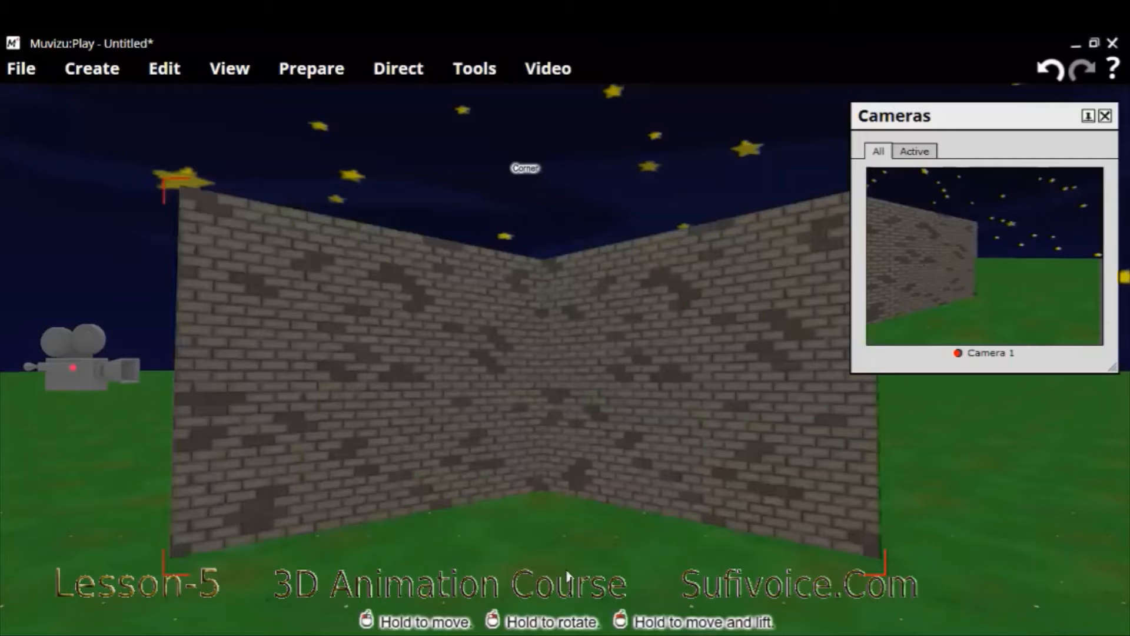
pyautogui.scroll(-5, 262, 411)
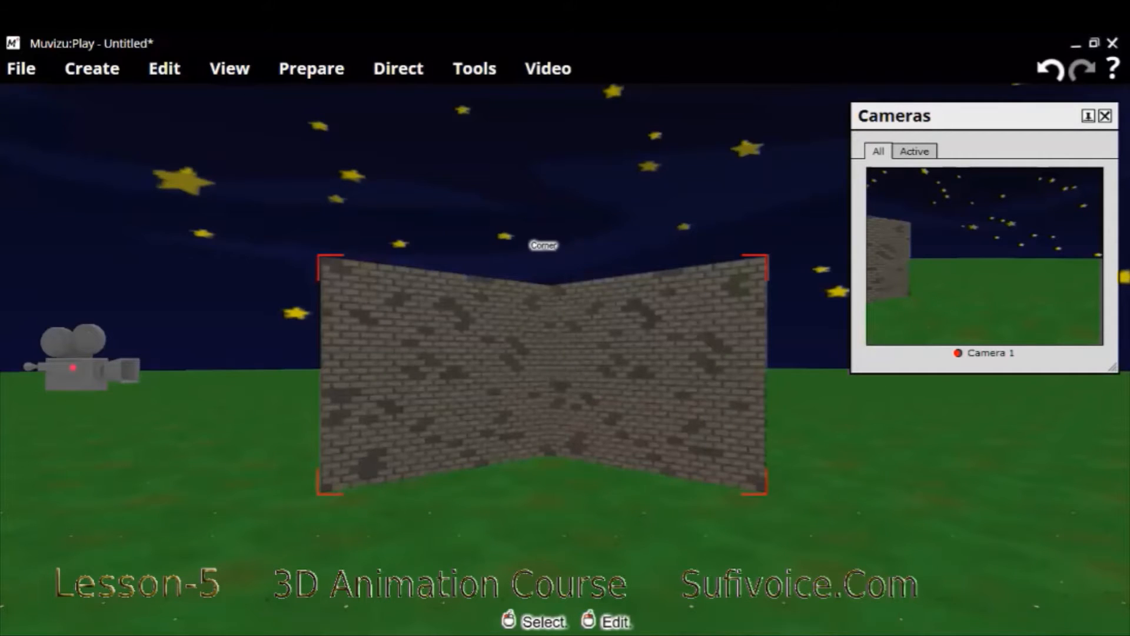
# Move Camera 1 in front of the brick corner and aim it at where the walls meet.
pyautogui.moveTo(80, 363); pyautogui.dragTo(832, 336)
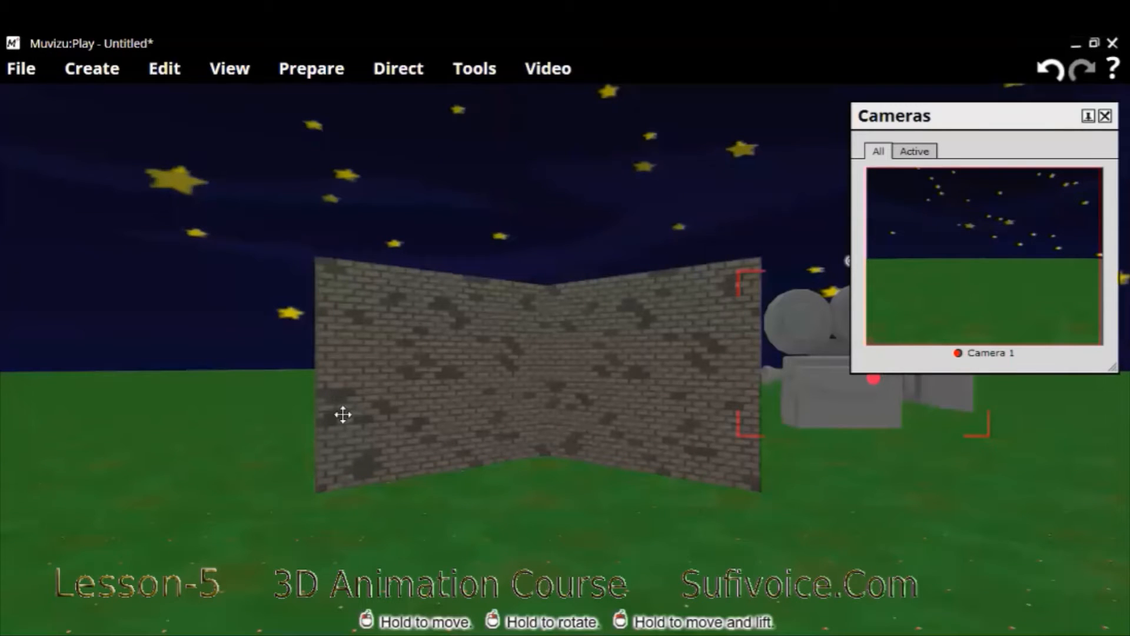
pyautogui.hotkey('ctrl', 'z')
pyautogui.moveTo(319, 381); pyautogui.dragTo(490, 396)
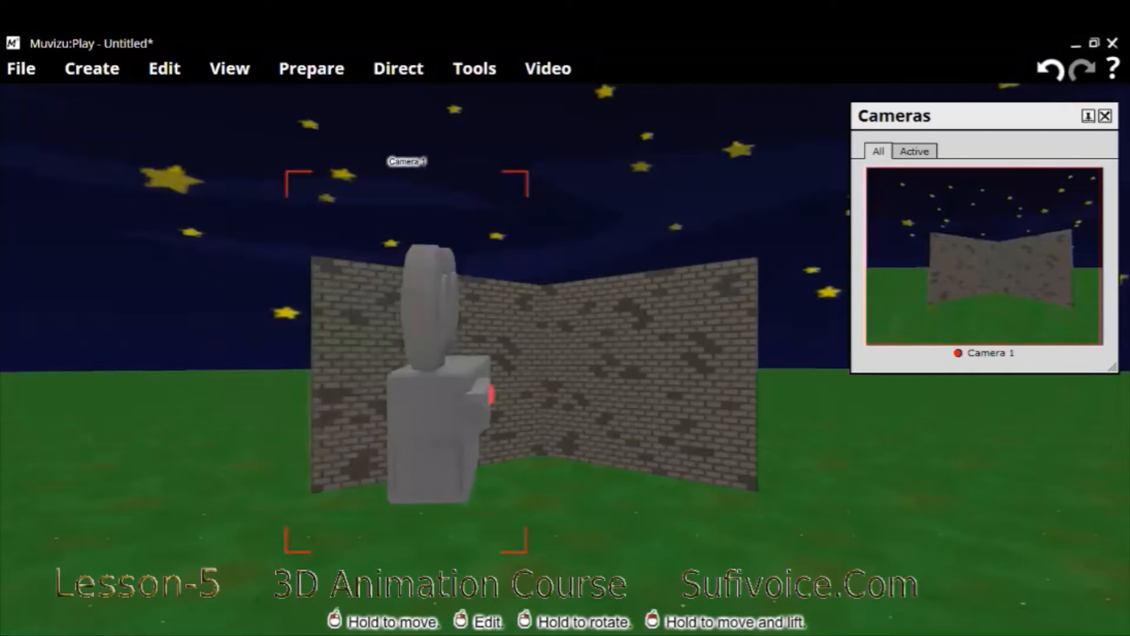
pyautogui.moveTo(436, 412); pyautogui.dragTo(566, 449)
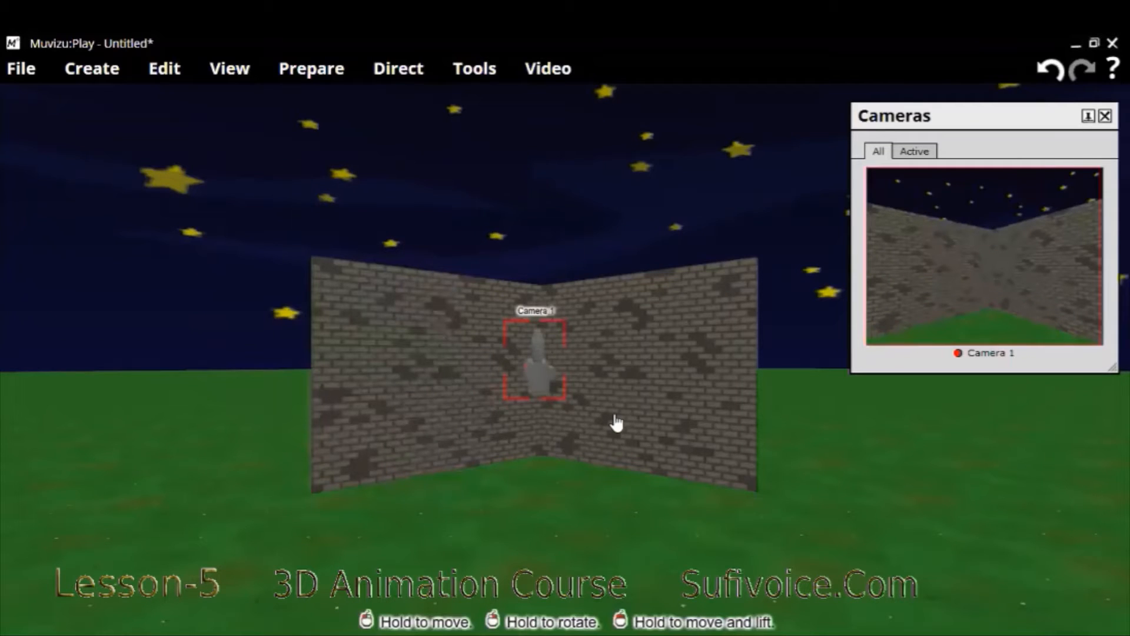
# Move the corner walls farther away and readjust Camera 1's position in front of them.
pyautogui.moveTo(681, 336); pyautogui.dragTo(666, 318)
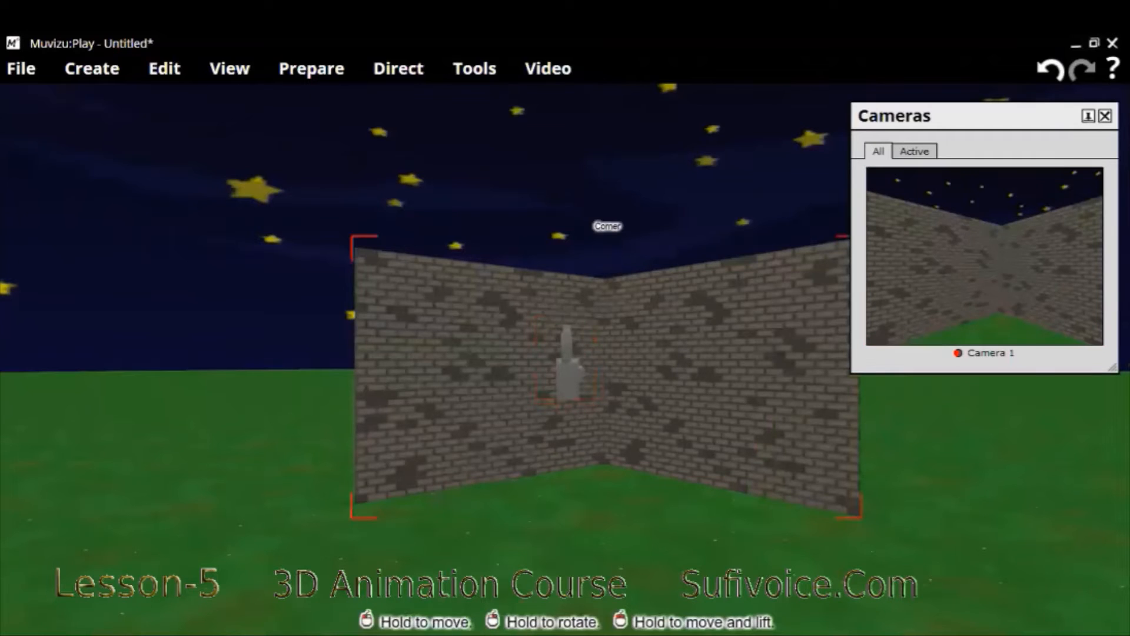
pyautogui.moveTo(607, 377); pyautogui.dragTo(562, 353)
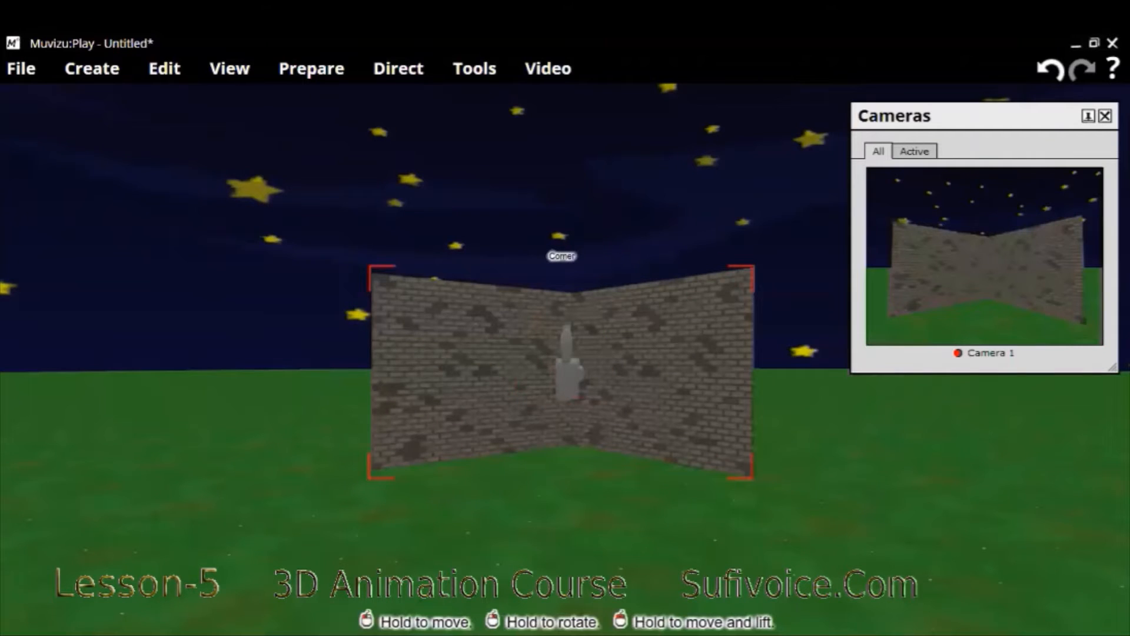
pyautogui.click(558, 397)
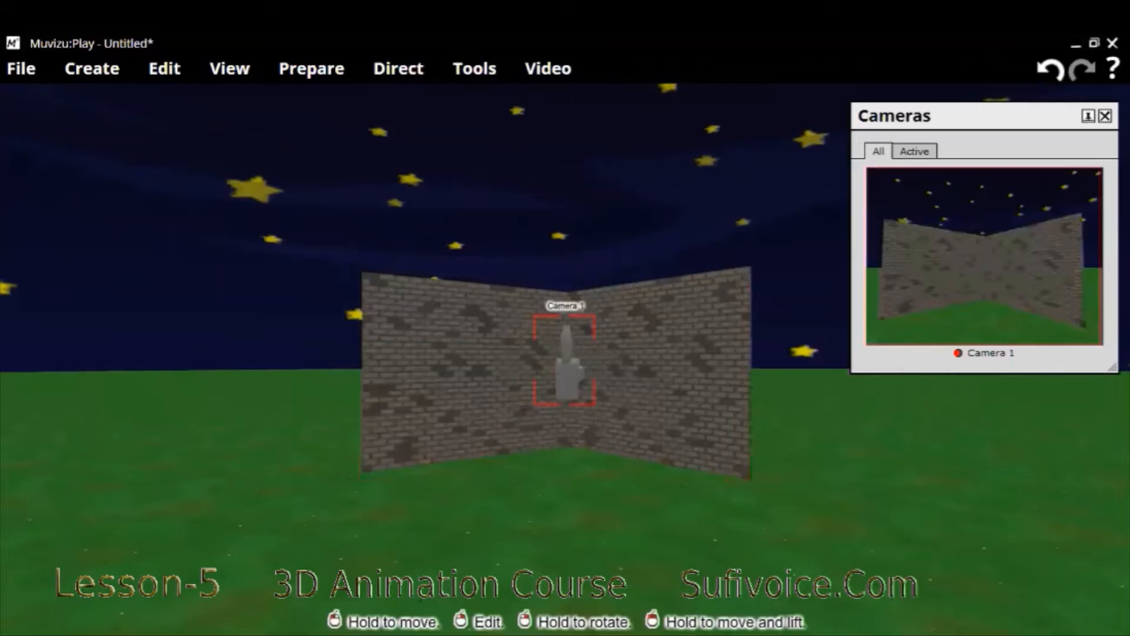
pyautogui.moveTo(565, 382); pyautogui.dragTo(636, 404)
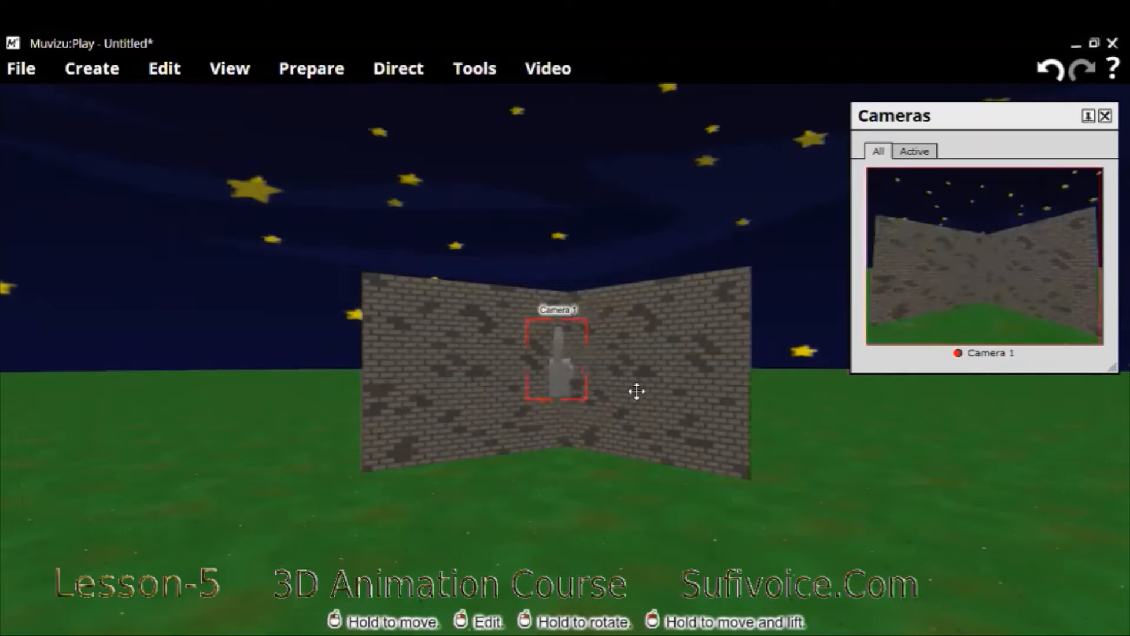
# Open the Corner backdrop for editing and scale it uniformly to 2.6.
pyautogui.click(638, 391)
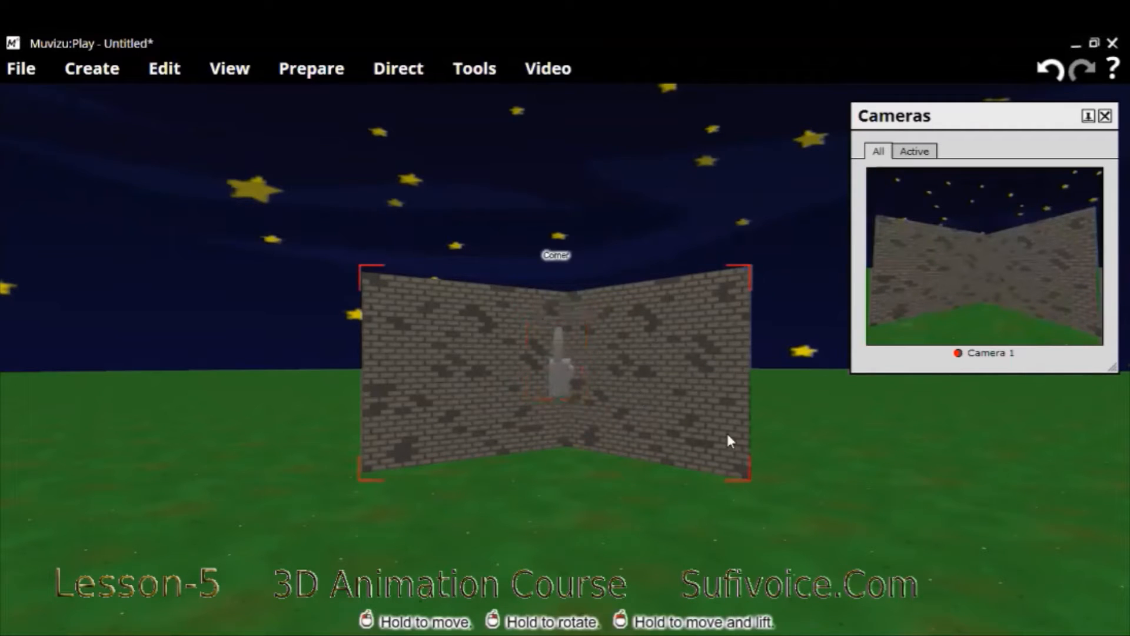
pyautogui.rightClick(640, 408)
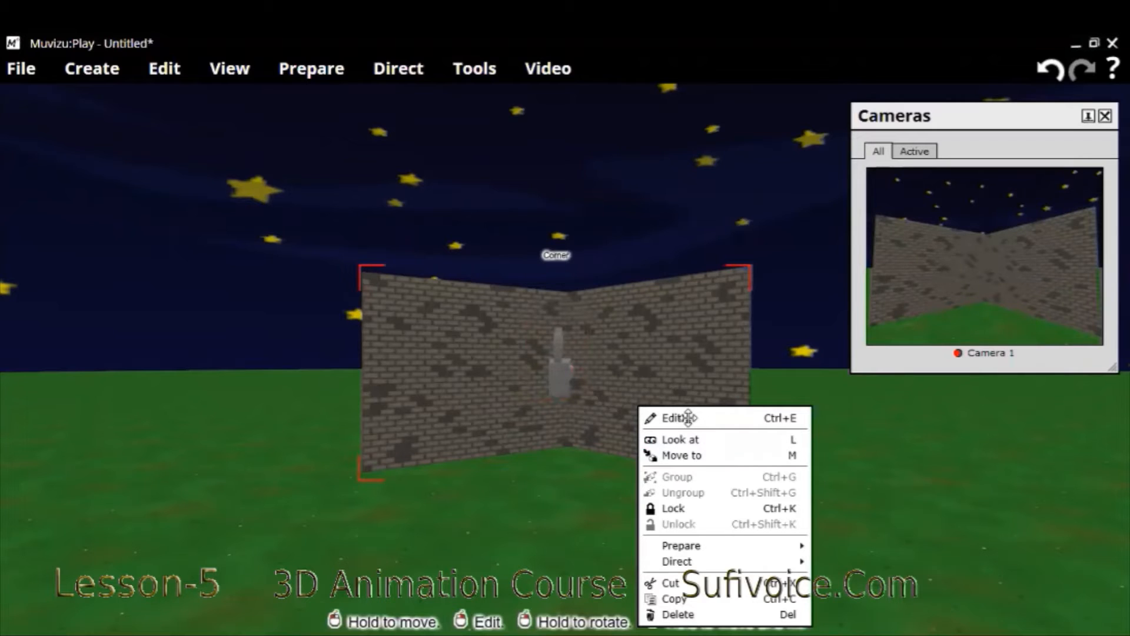
pyautogui.hotkey('ctrl', 'e')
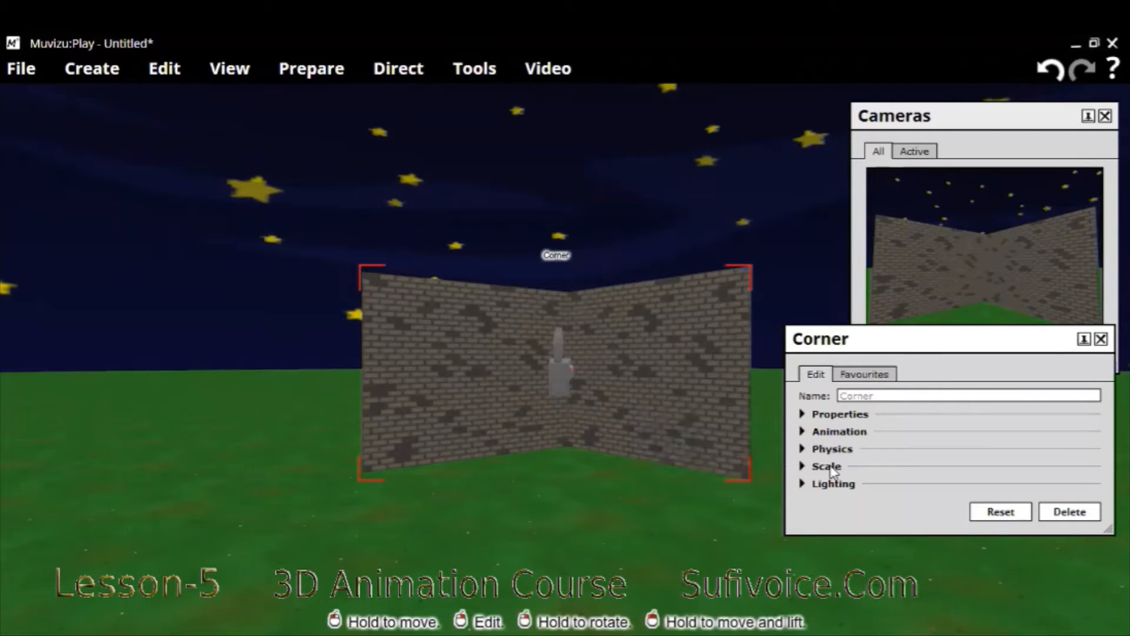
pyautogui.click(910, 463)
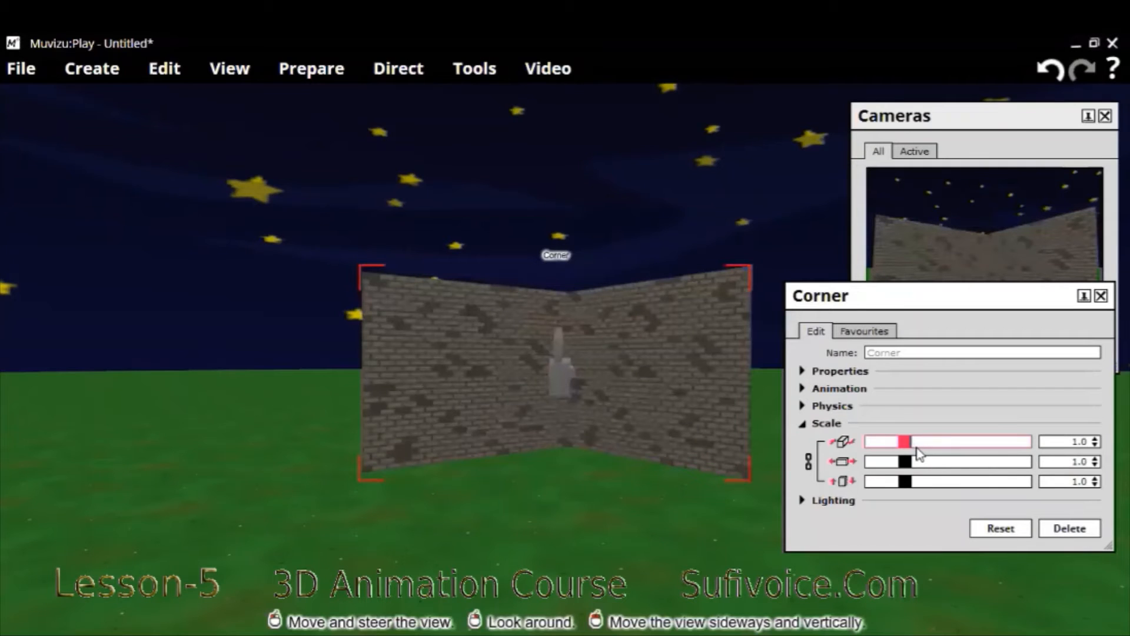
pyautogui.click(929, 454)
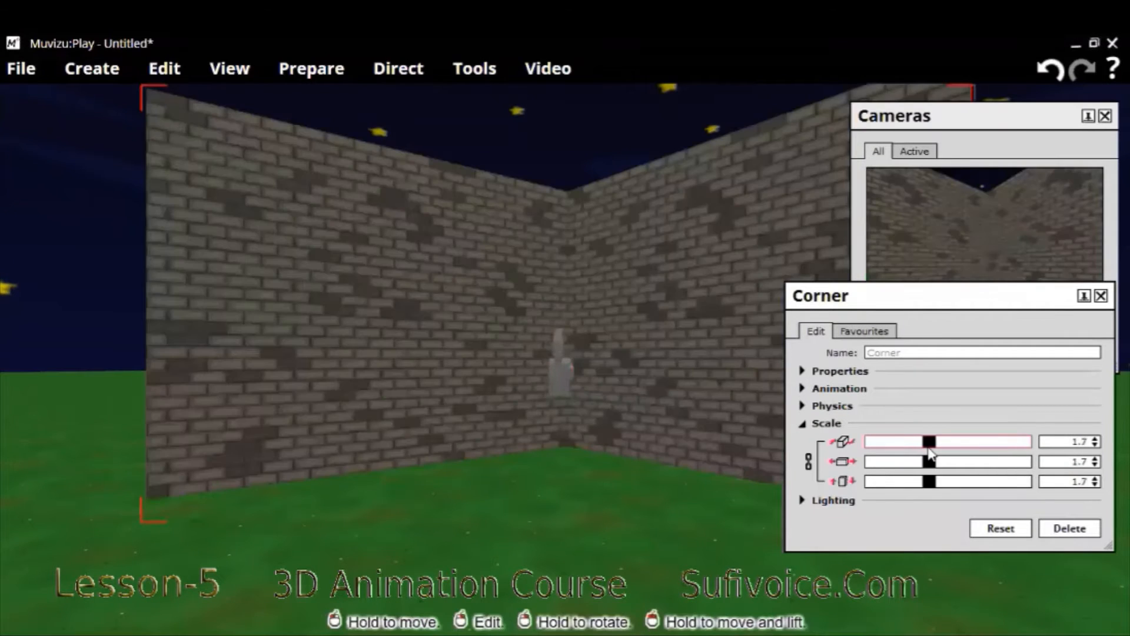
pyautogui.click(962, 445)
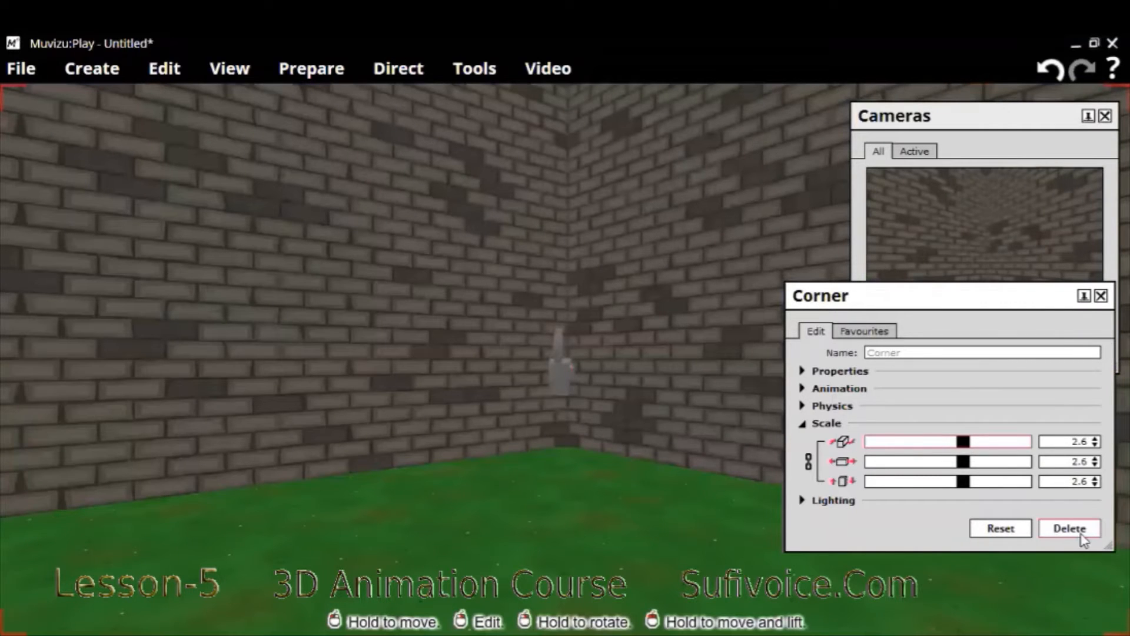
# Examine the Corner backdrop's image textures and the option to import another one, and close its settings.
pyautogui.click(841, 371)
pyautogui.moveTo(888, 375)
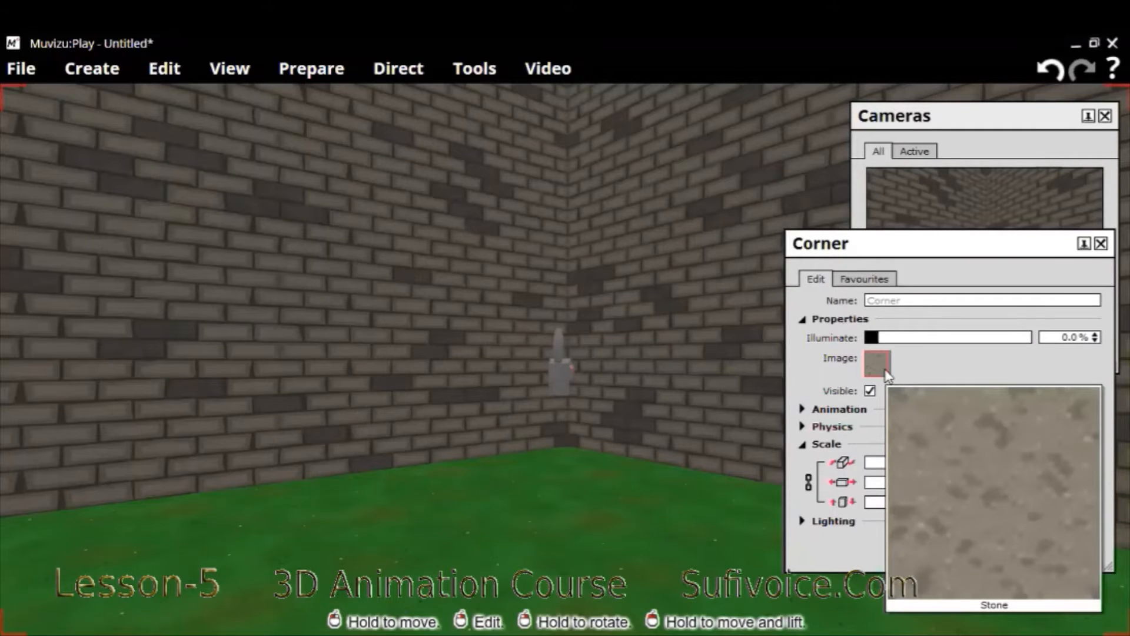
pyautogui.click(885, 369)
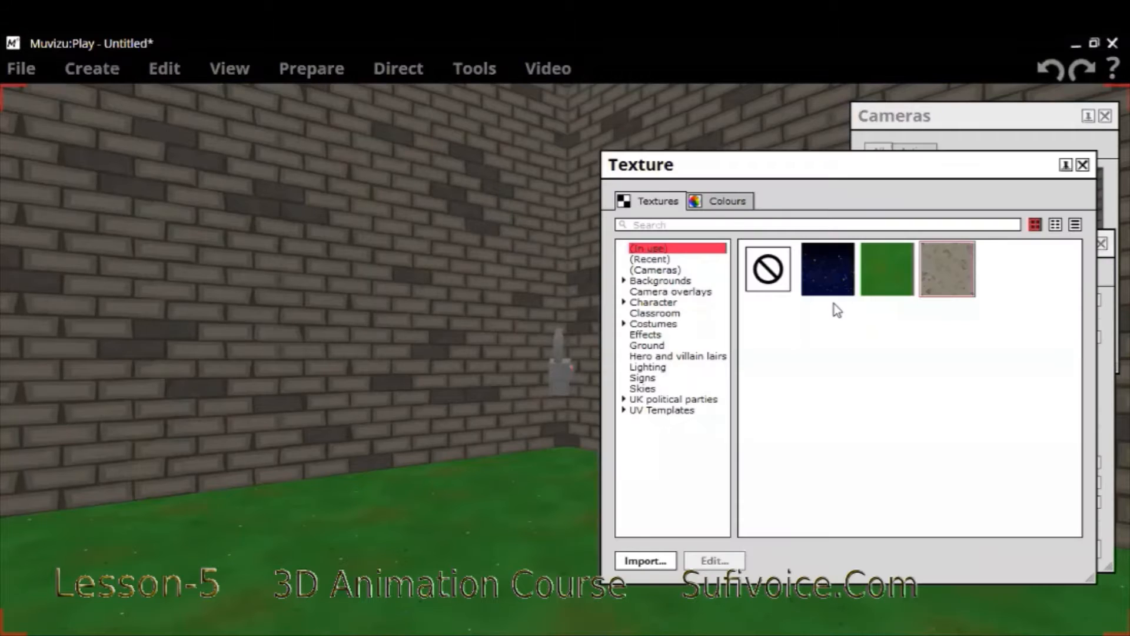
pyautogui.click(658, 562)
pyautogui.click(1102, 247)
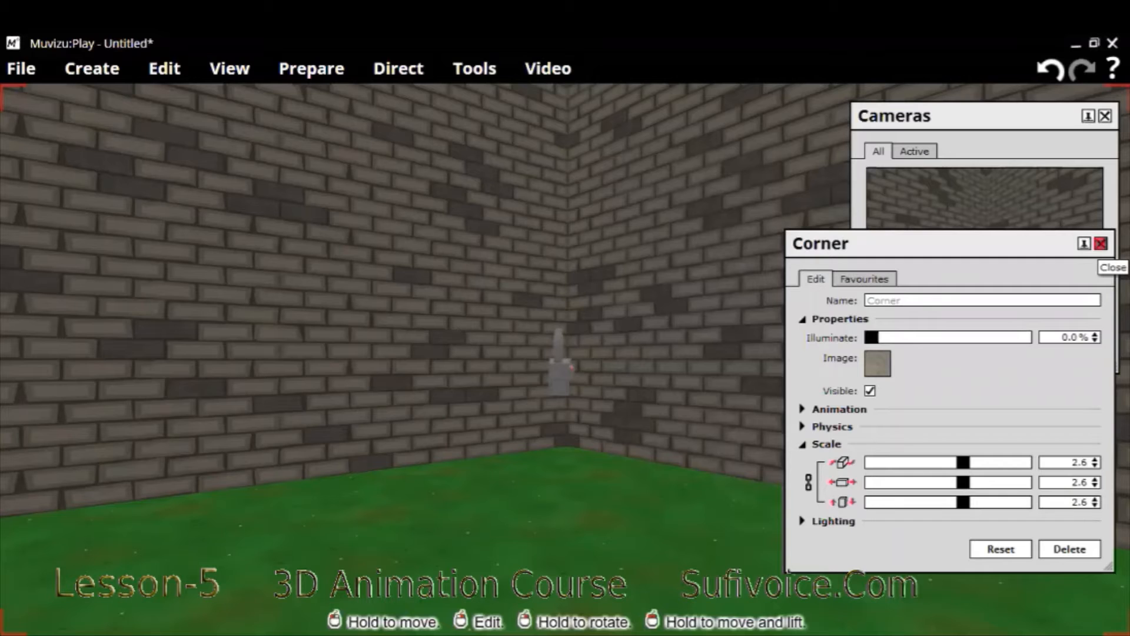
pyautogui.click(1101, 243)
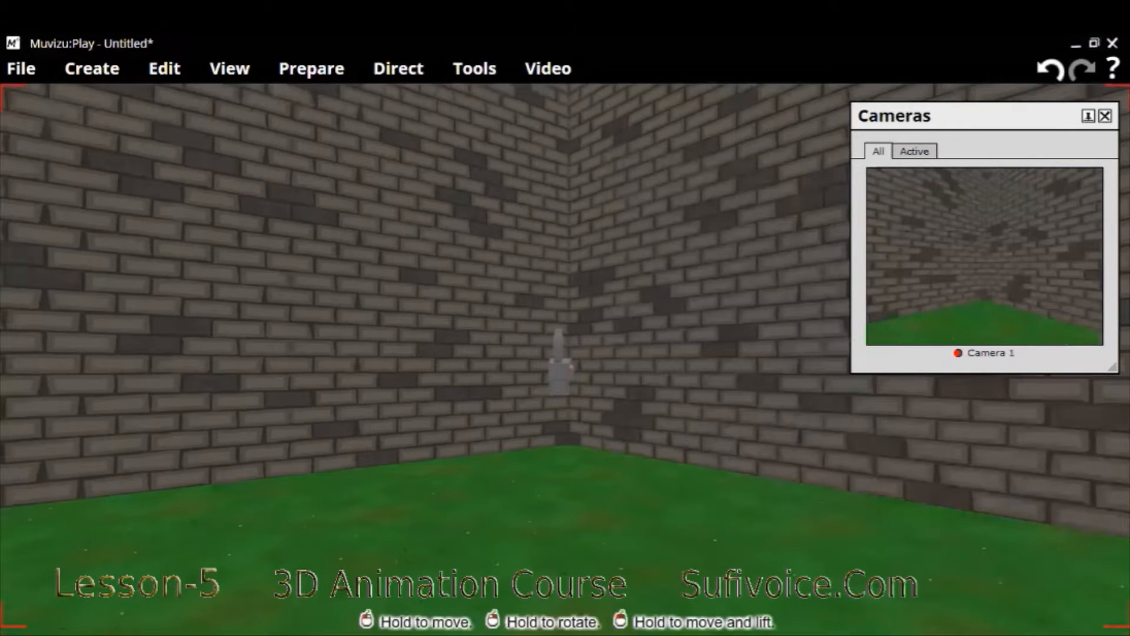
# Nudge the enlarged corner walls slightly to refine their position around the camera.
pyautogui.press('Down')
pyautogui.press('Down')
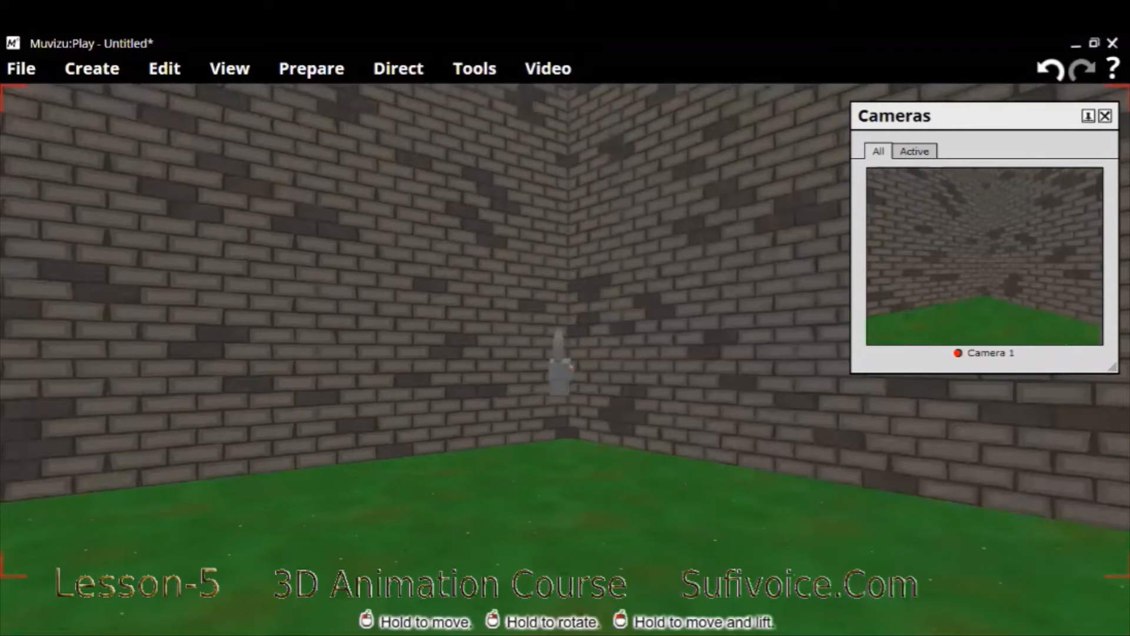
pyautogui.moveTo(477, 530); pyautogui.dragTo(478, 507)
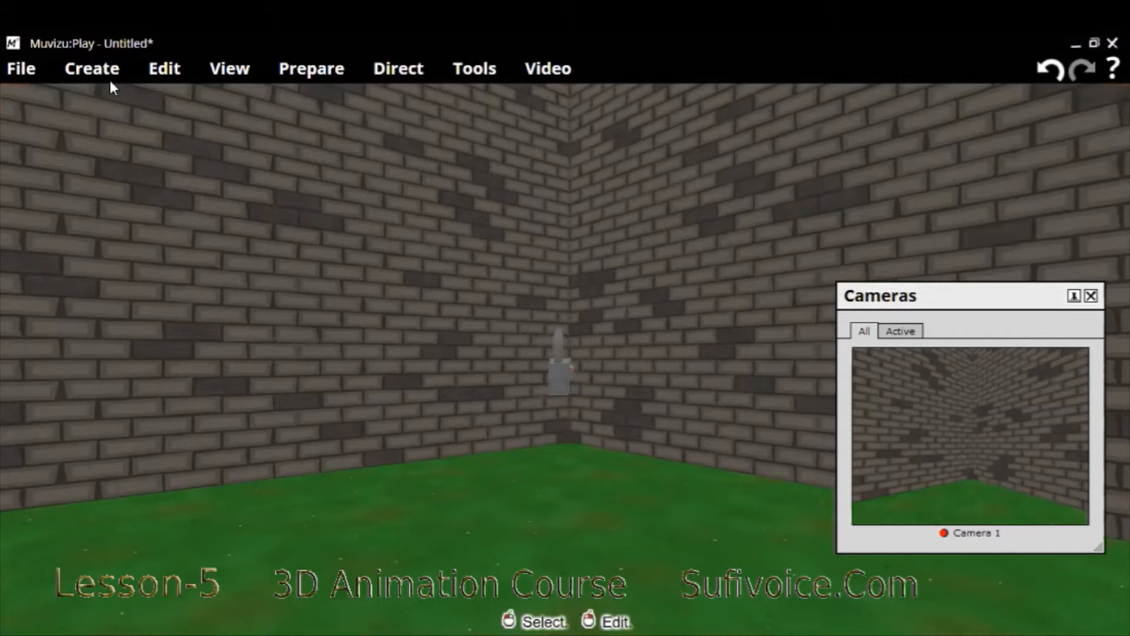
# Add the first male character to the set, standing on the grass in front of the brick corner.
pyautogui.click(82, 69)
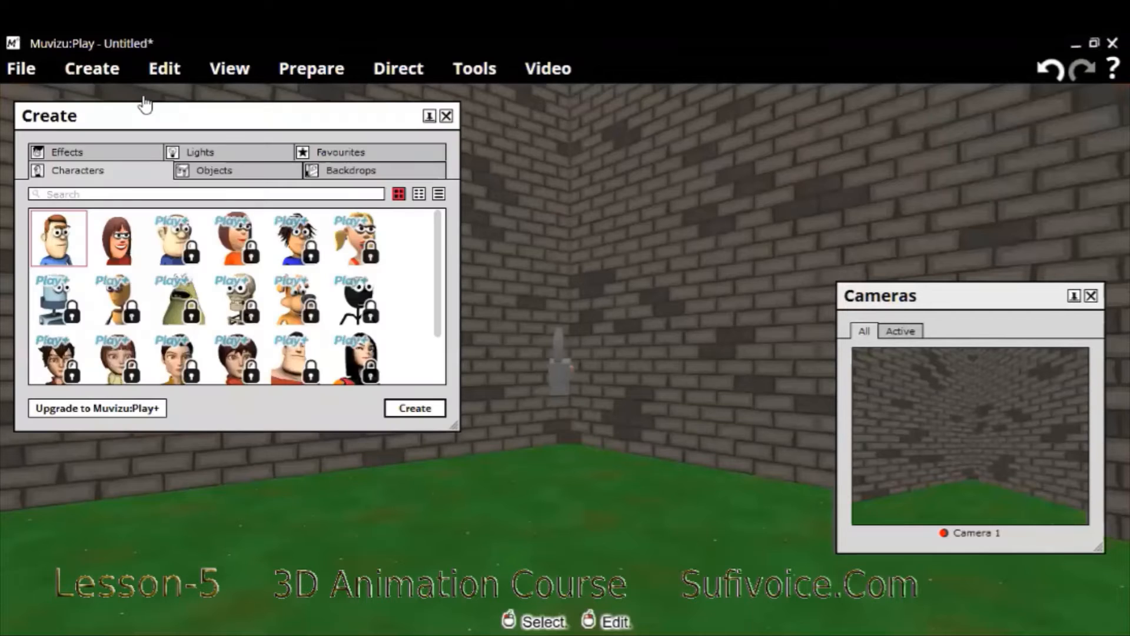
pyautogui.click(440, 411)
pyautogui.click(440, 409)
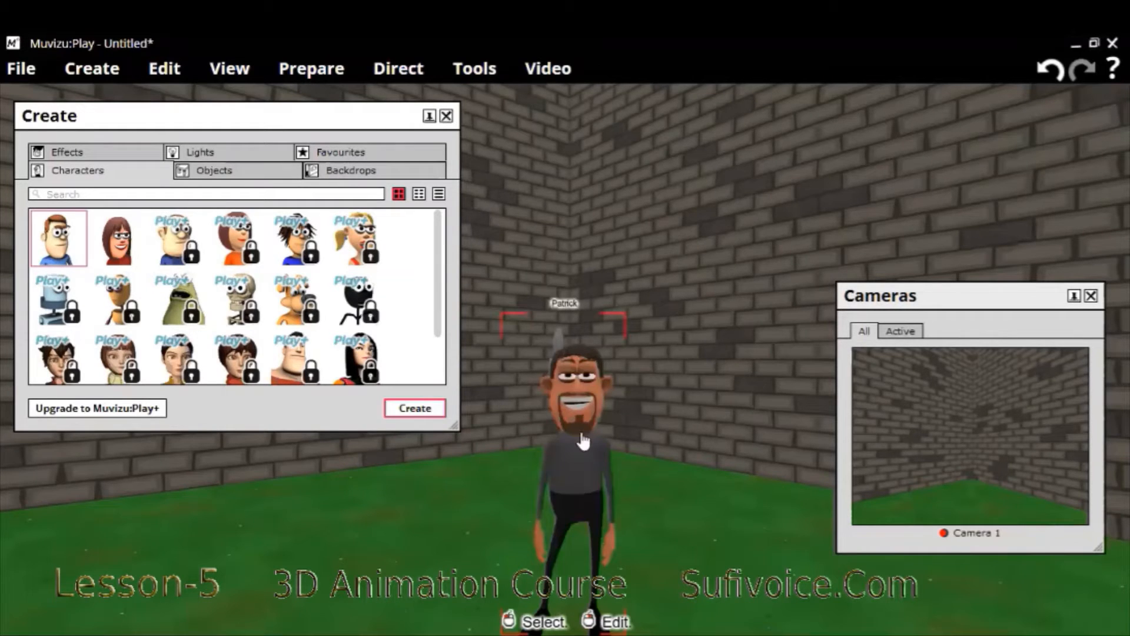
pyautogui.click(582, 433)
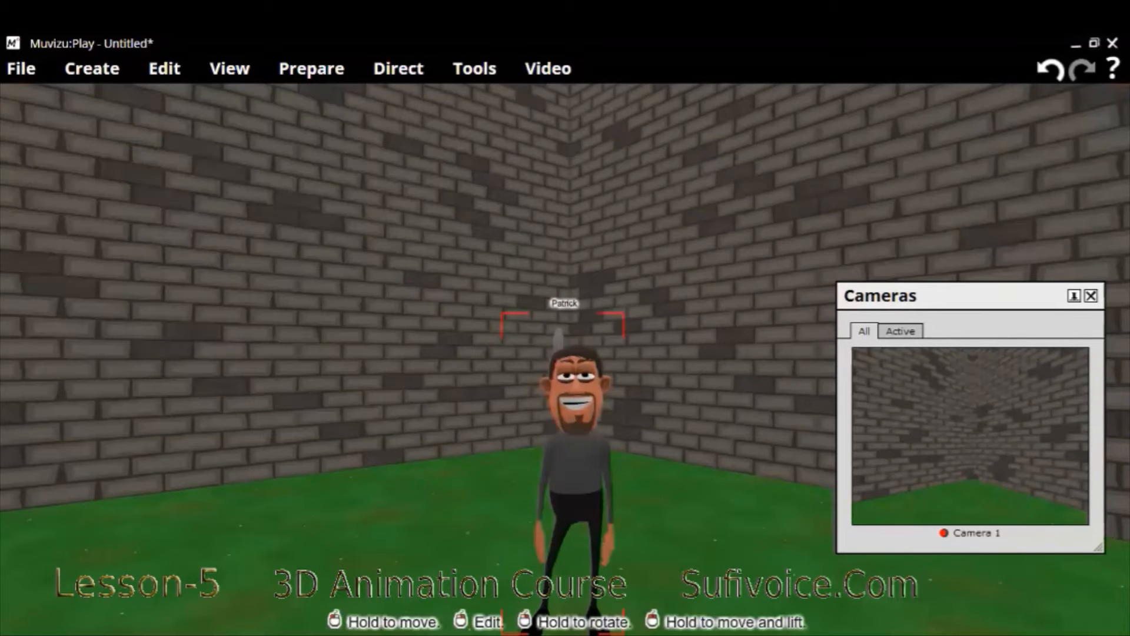
# Move the character beside the left-hand wall and rotate him to face across the scene.
pyautogui.moveTo(574, 433); pyautogui.dragTo(199, 451)
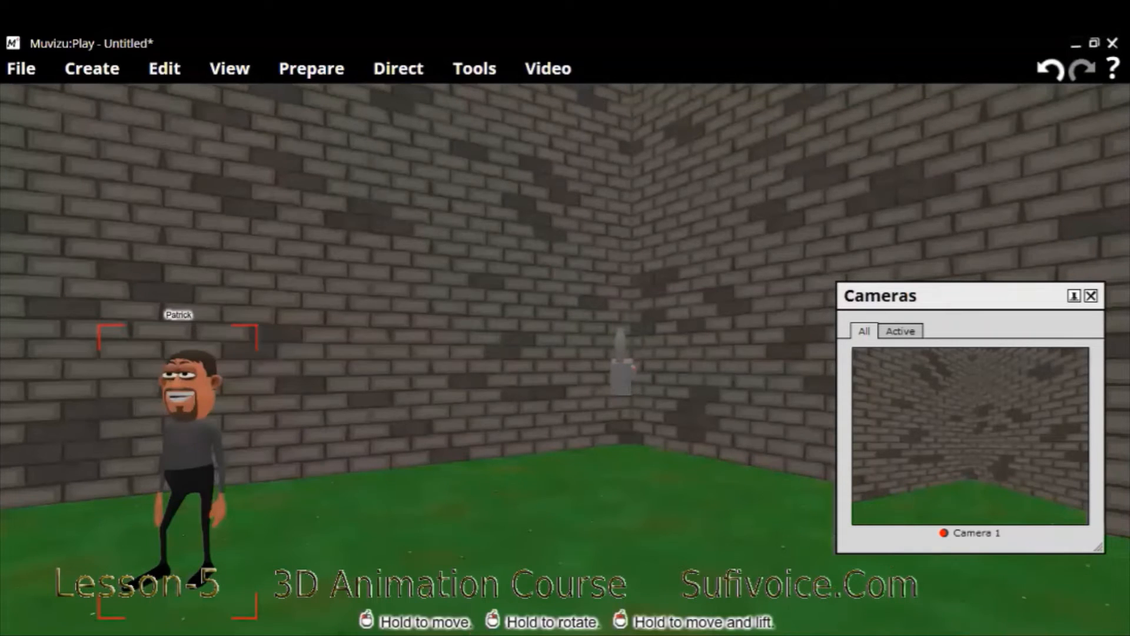
pyautogui.moveTo(199, 452); pyautogui.dragTo(394, 487, button='right')
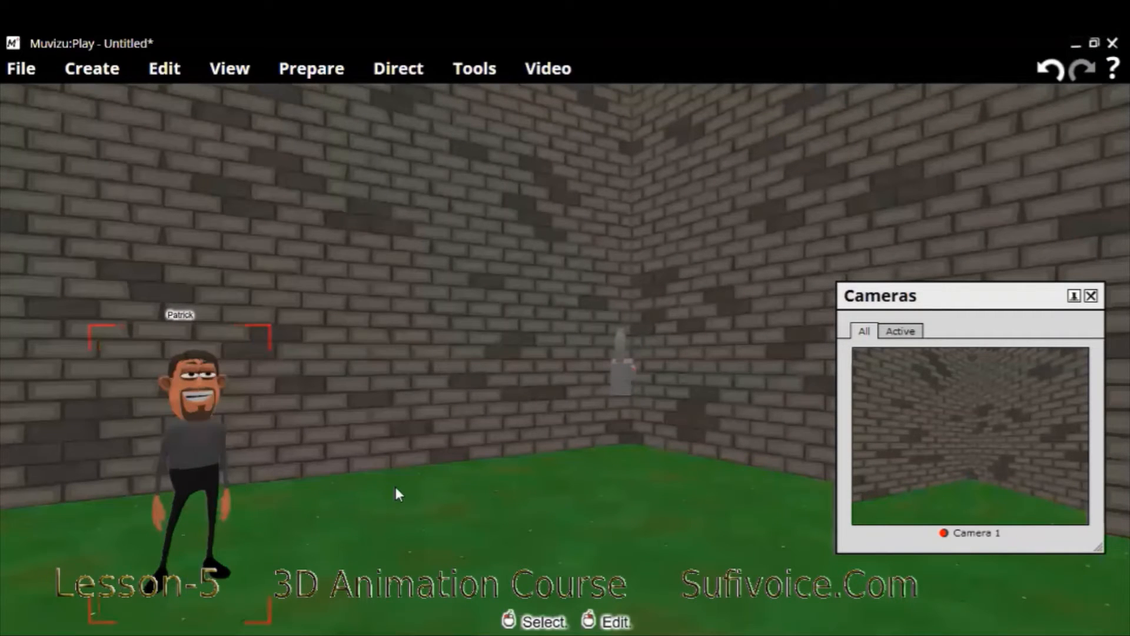
pyautogui.click(205, 473)
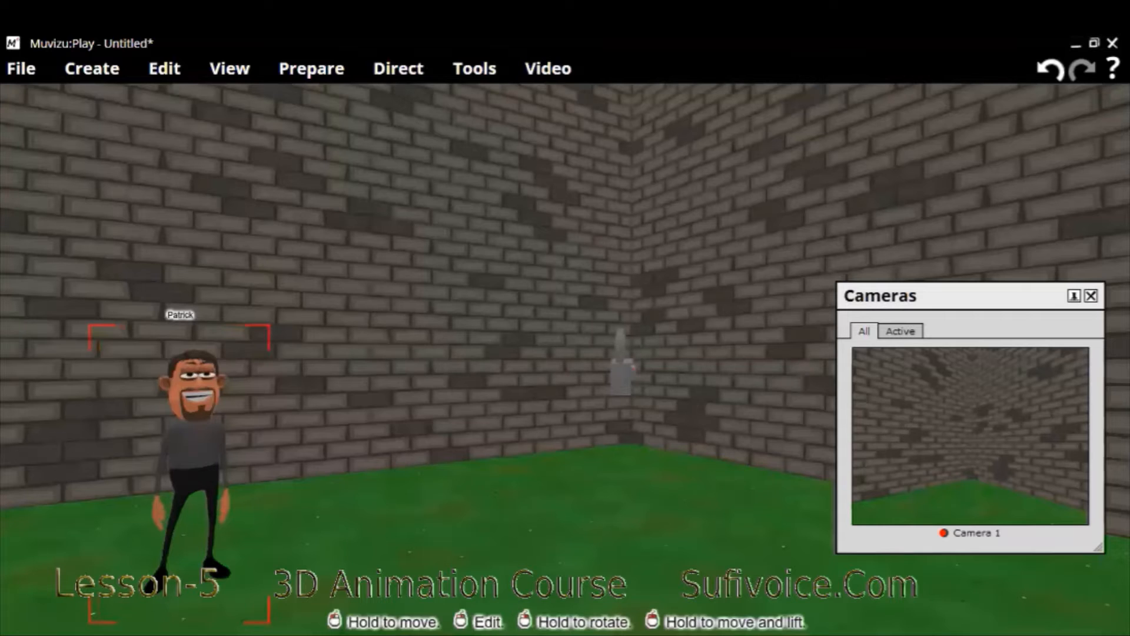
pyautogui.moveTo(205, 472); pyautogui.dragTo(9, 581, button='right')
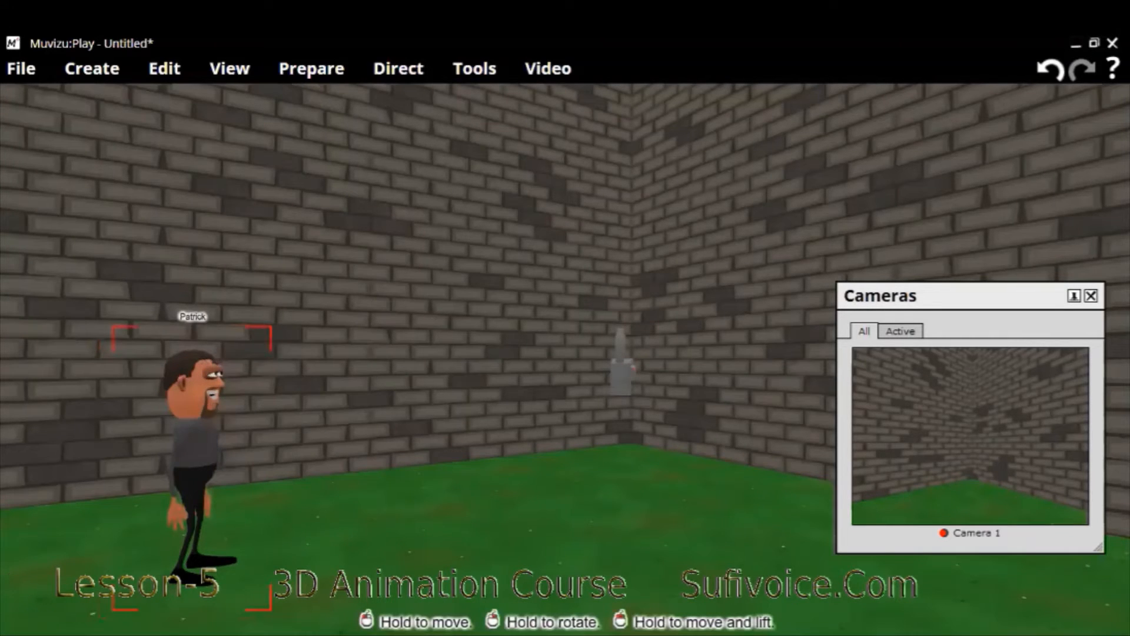
pyautogui.moveTo(221, 419); pyautogui.dragTo(126, 422)
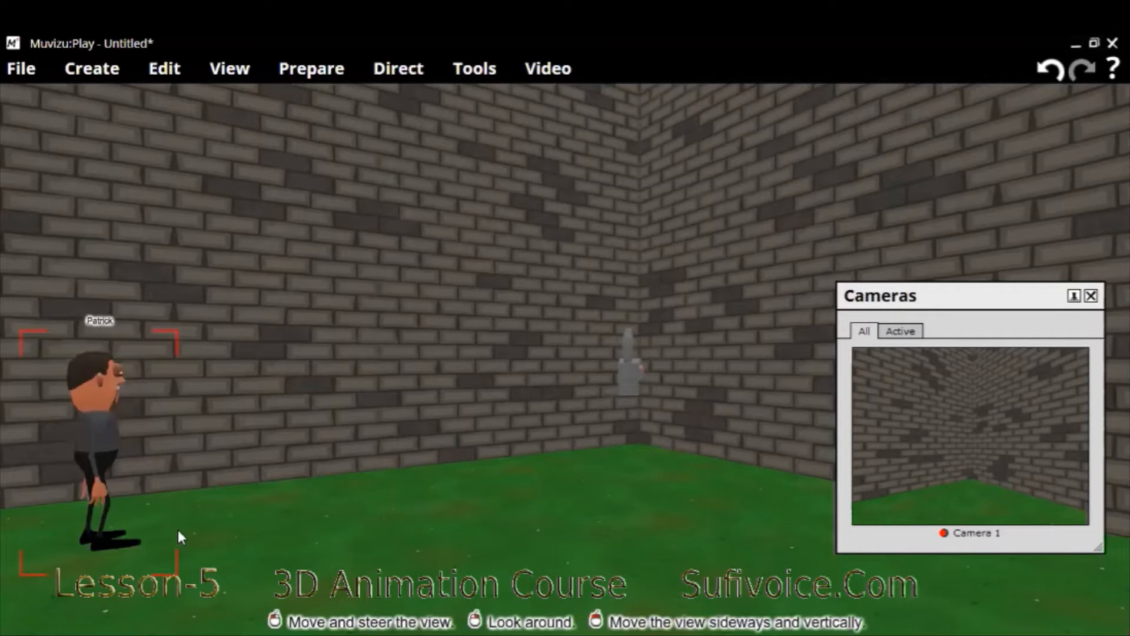
# Open the object movement preparation settings.
pyautogui.click(309, 76)
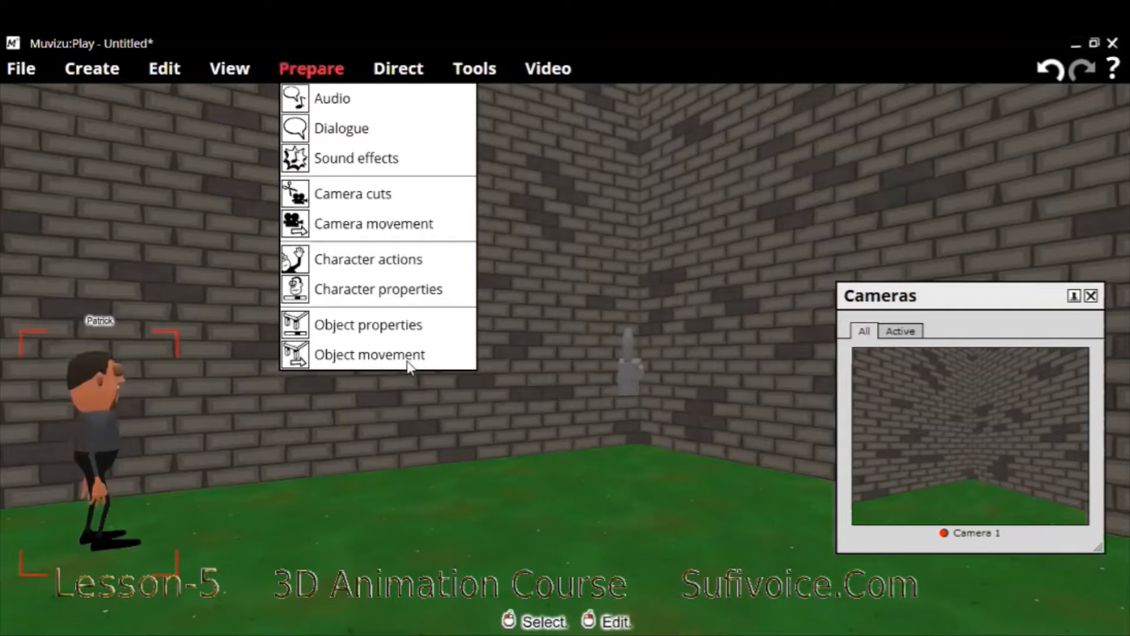
pyautogui.click(408, 360)
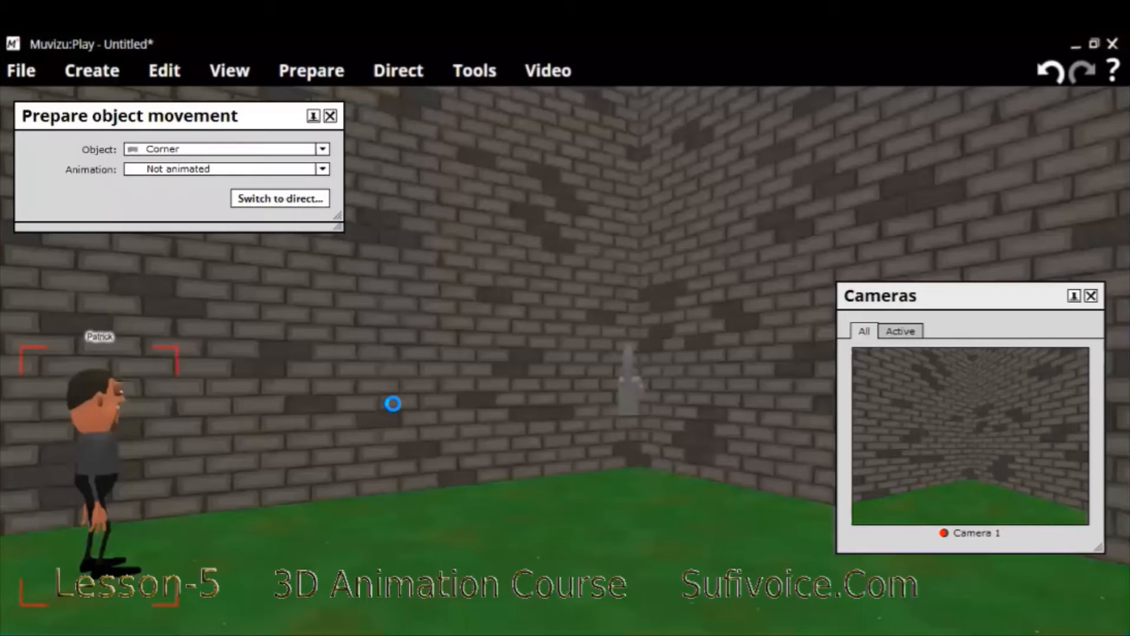
pyautogui.click(312, 70)
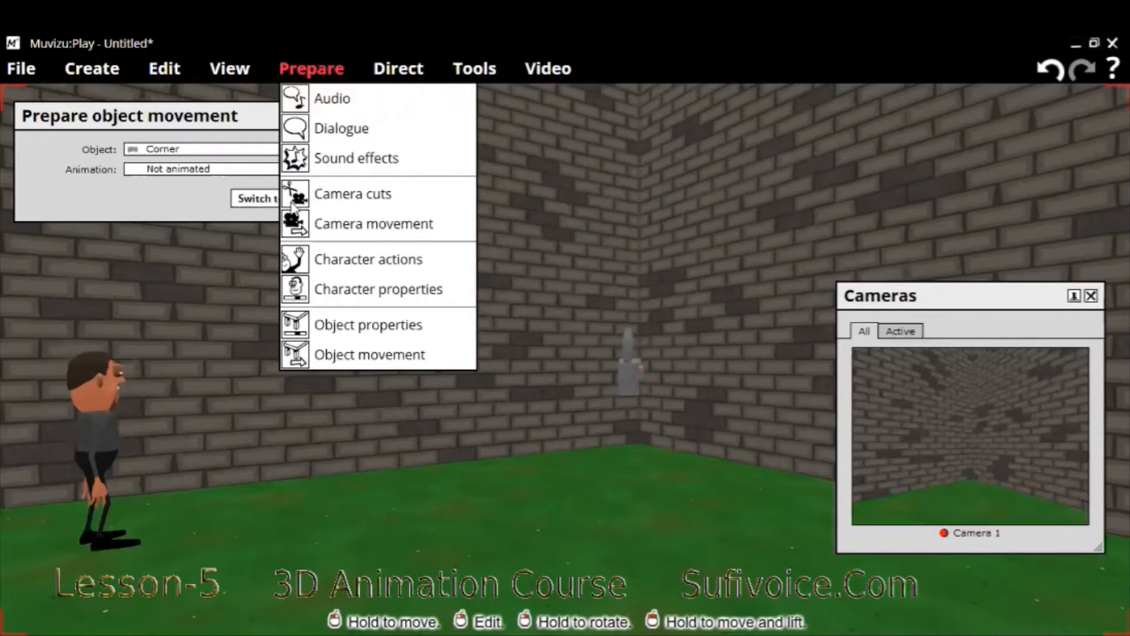
pyautogui.moveTo(295, 208); pyautogui.dragTo(274, 235)
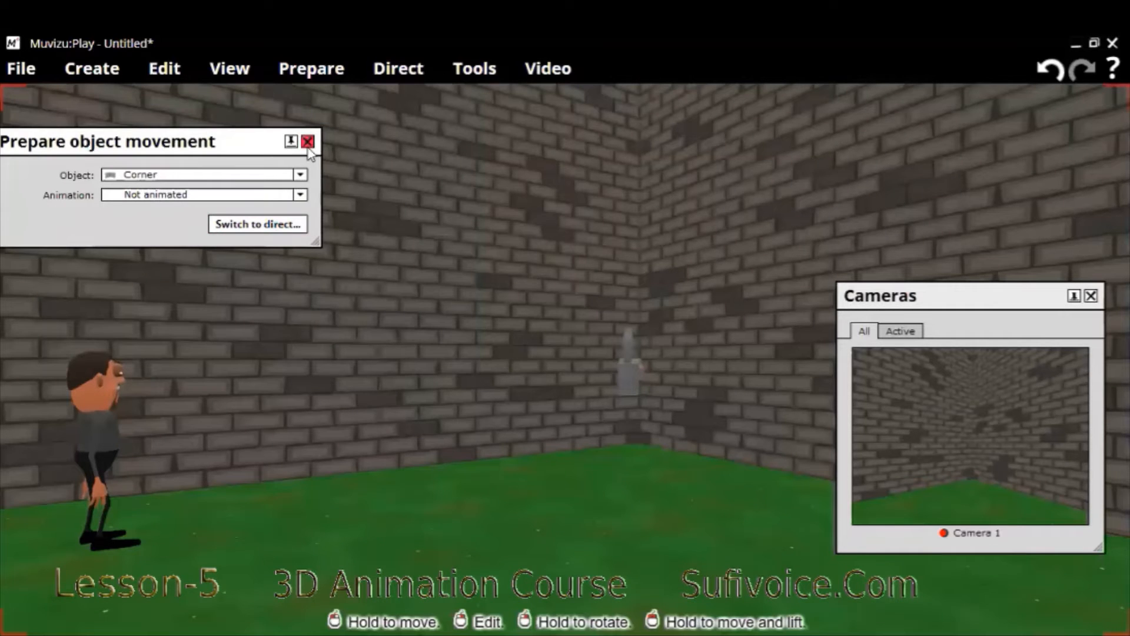
# Open the character movement directing settings for the male character and choose the walking movement speed.
pyautogui.click(313, 75)
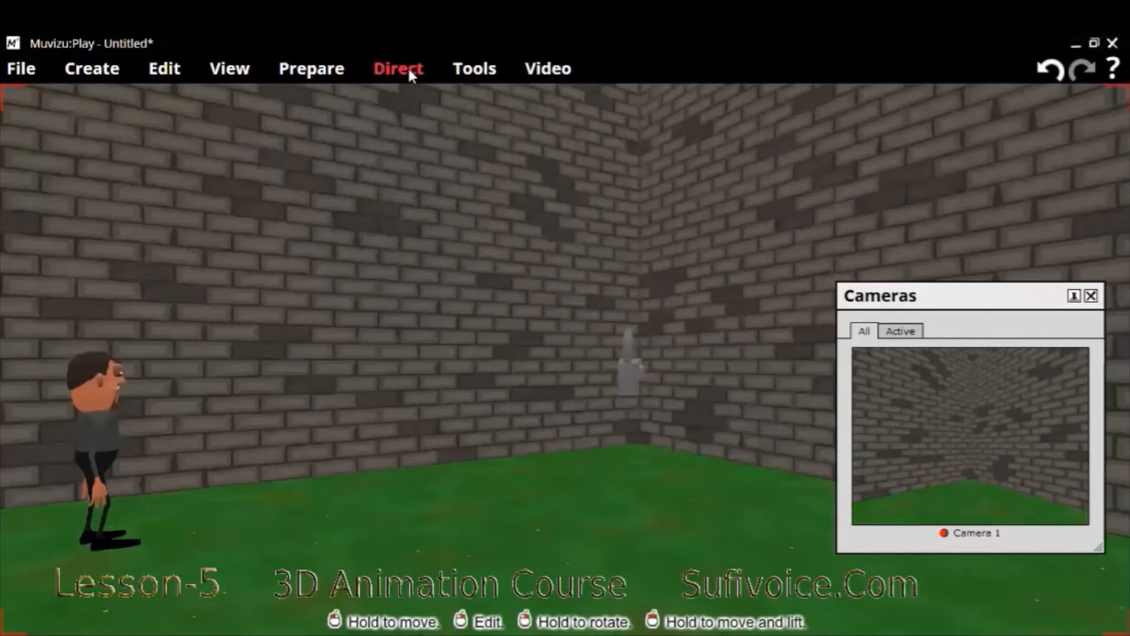
pyautogui.click(388, 68)
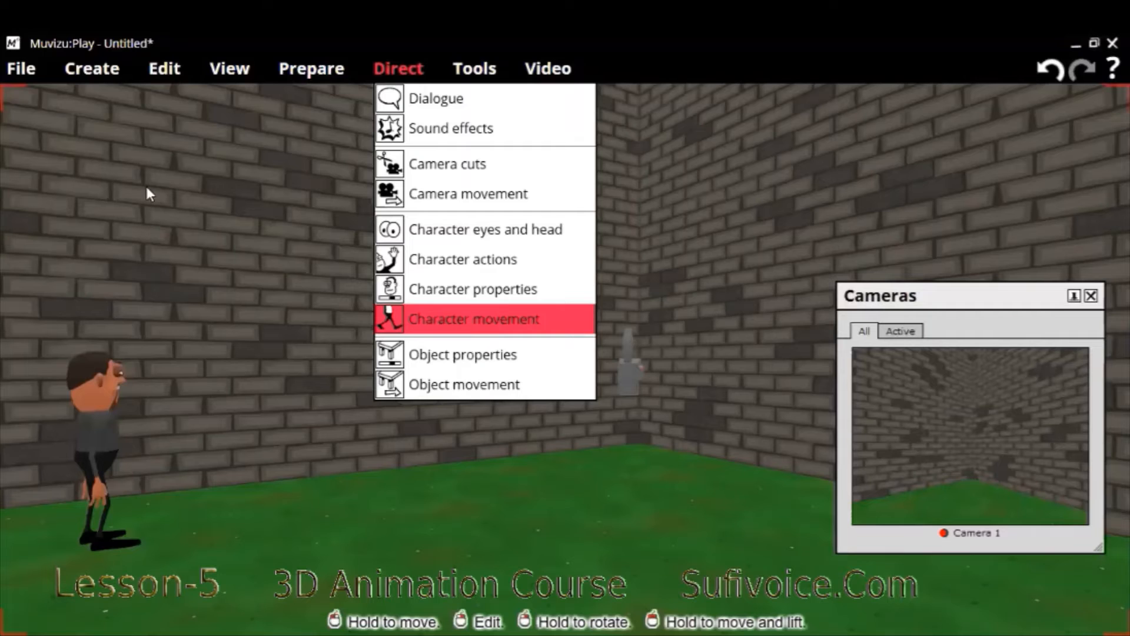
pyautogui.press('Return')
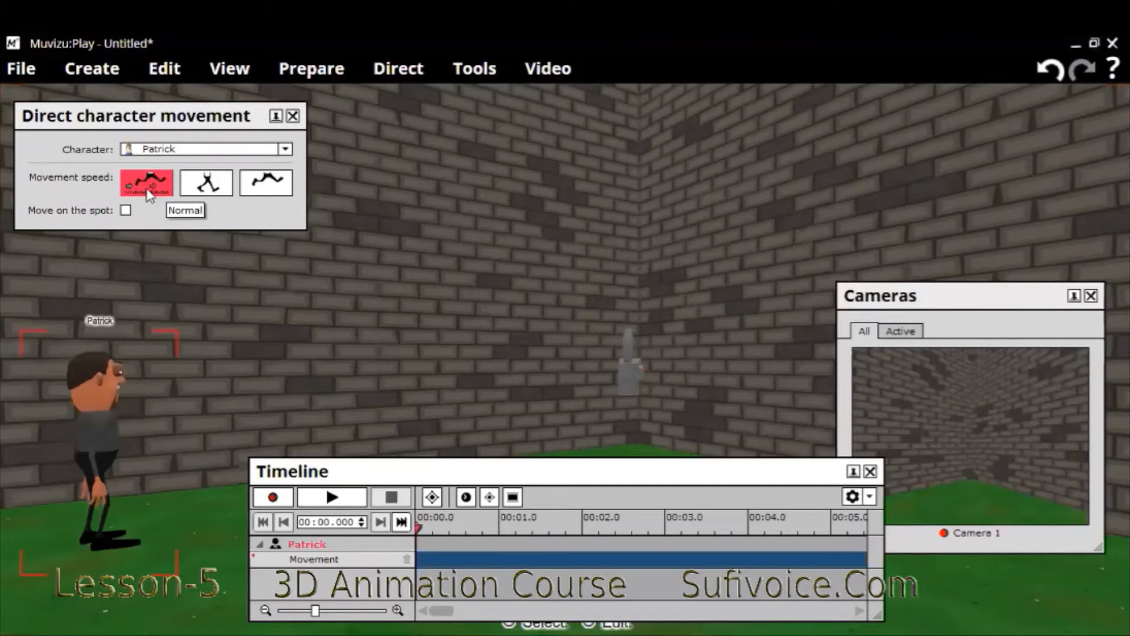
pyautogui.click(209, 185)
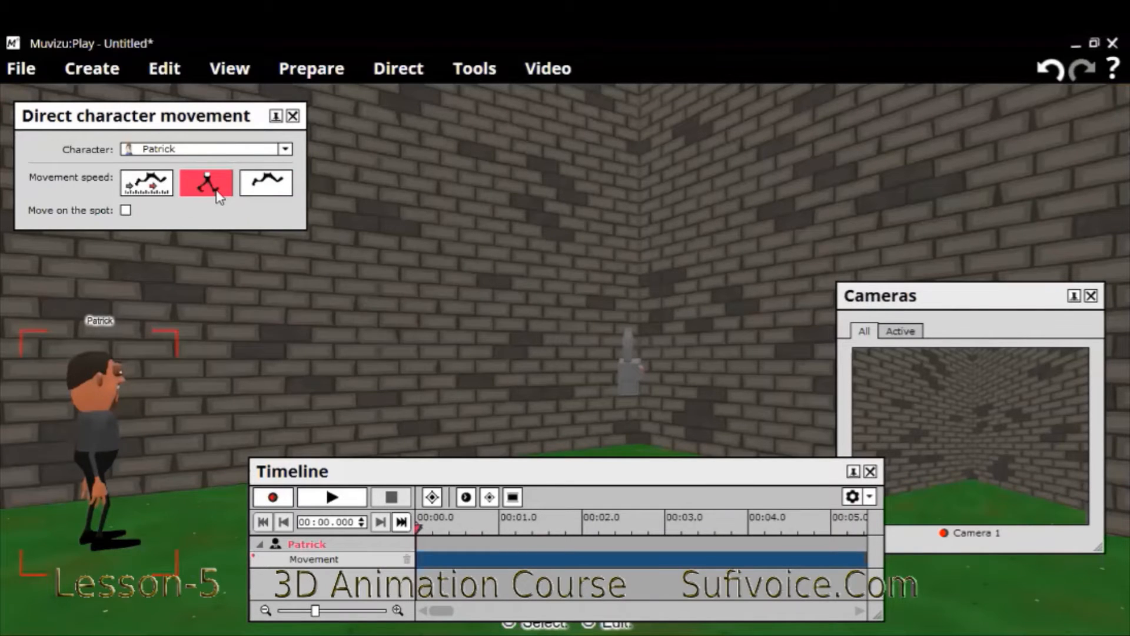
pyautogui.click(131, 194)
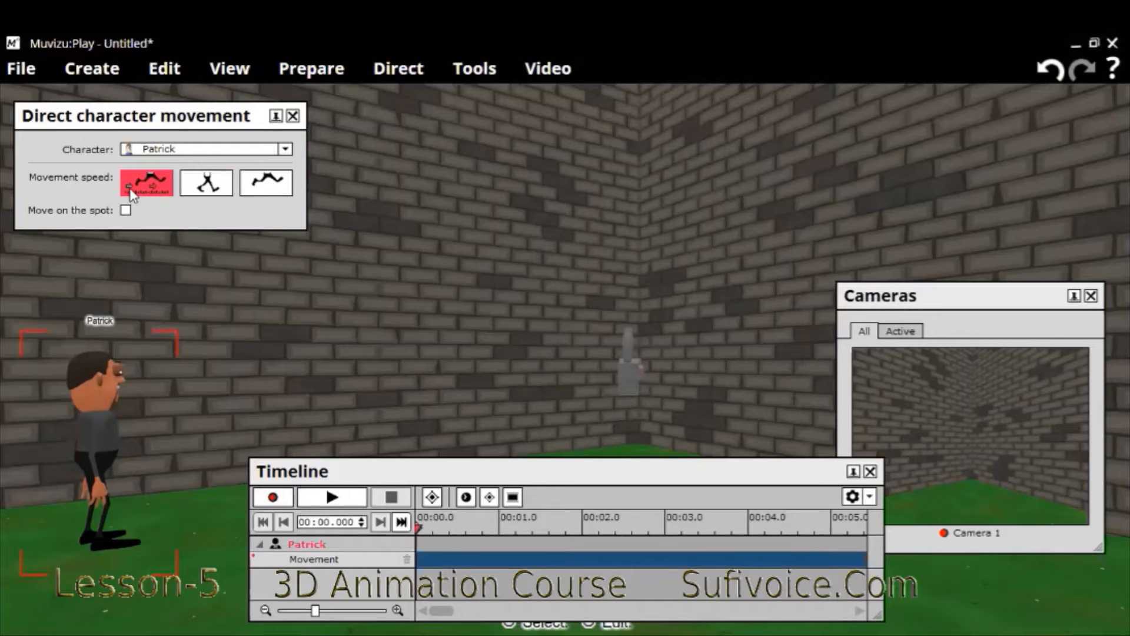
pyautogui.click(195, 189)
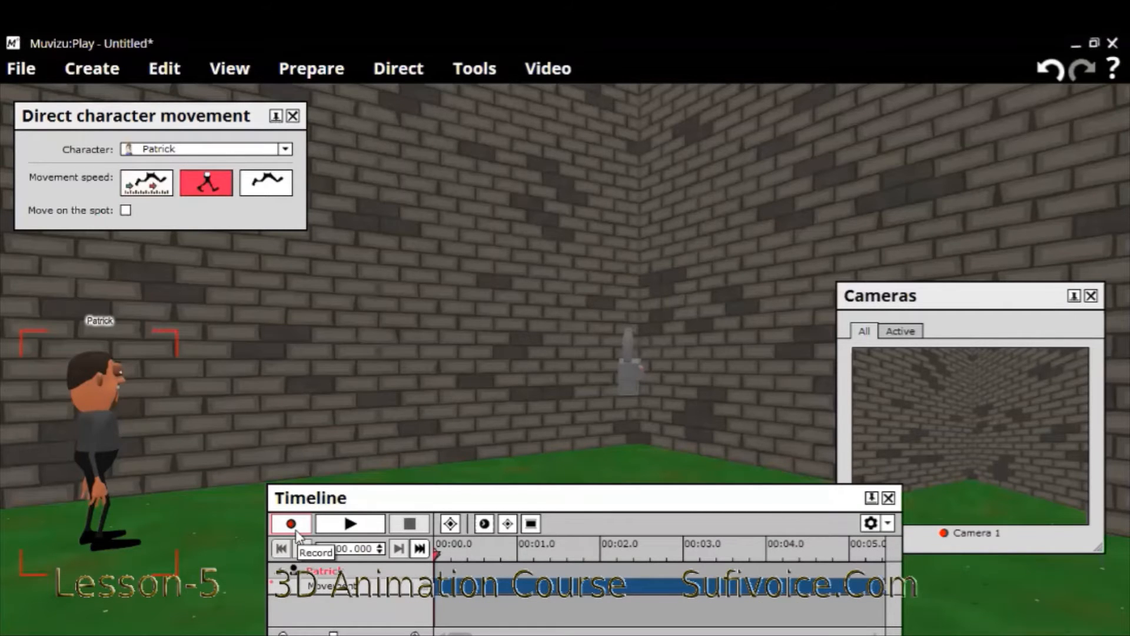
# Record the character walking from beside the left-hand wall to a spot in front of the corner, facing the viewer, and stop recording.
pyautogui.click(297, 533)
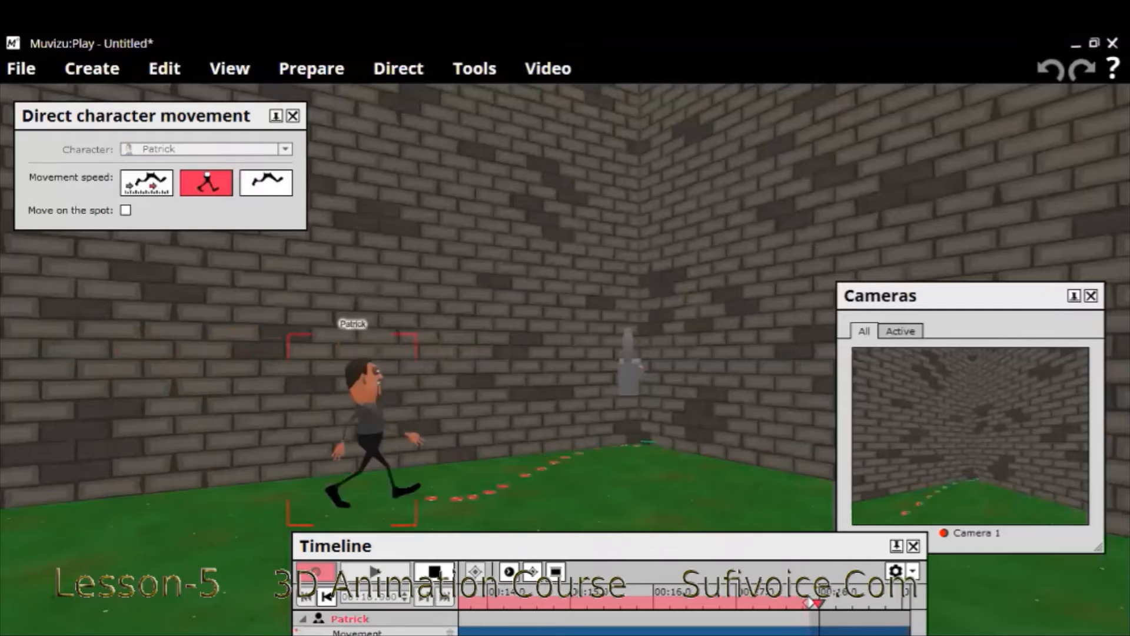
pyautogui.moveTo(647, 462); pyautogui.dragTo(633, 463)
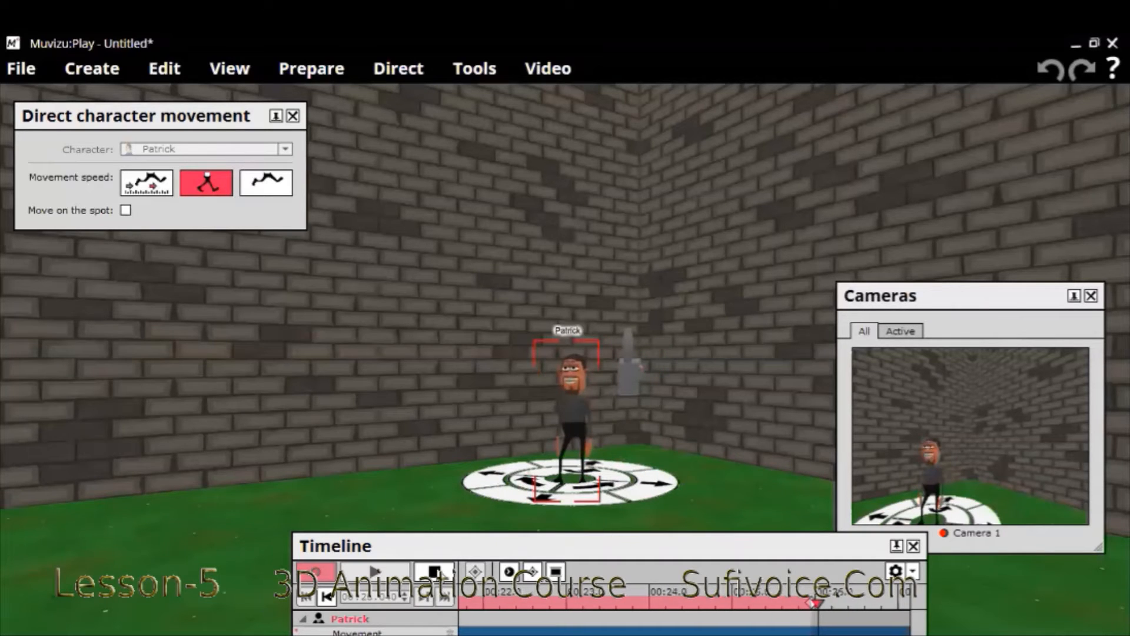
pyautogui.click(436, 571)
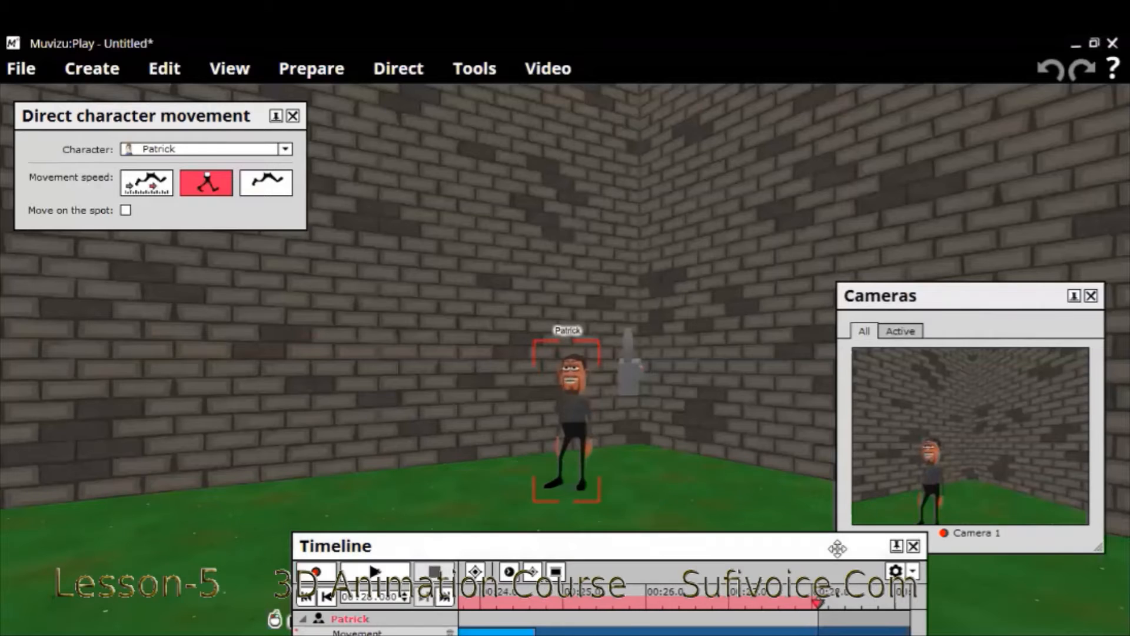
# Raise the timeline panel into full view and shorten the scene's end to about 25.96 seconds.
pyautogui.moveTo(837, 549); pyautogui.dragTo(850, 443)
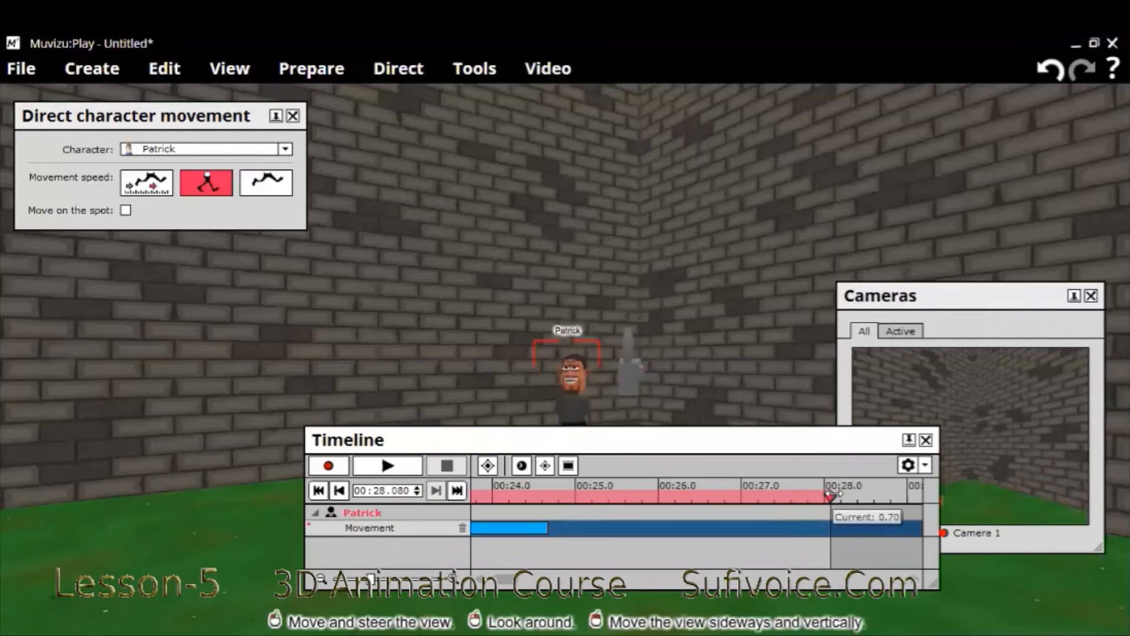
pyautogui.moveTo(832, 494); pyautogui.dragTo(651, 498)
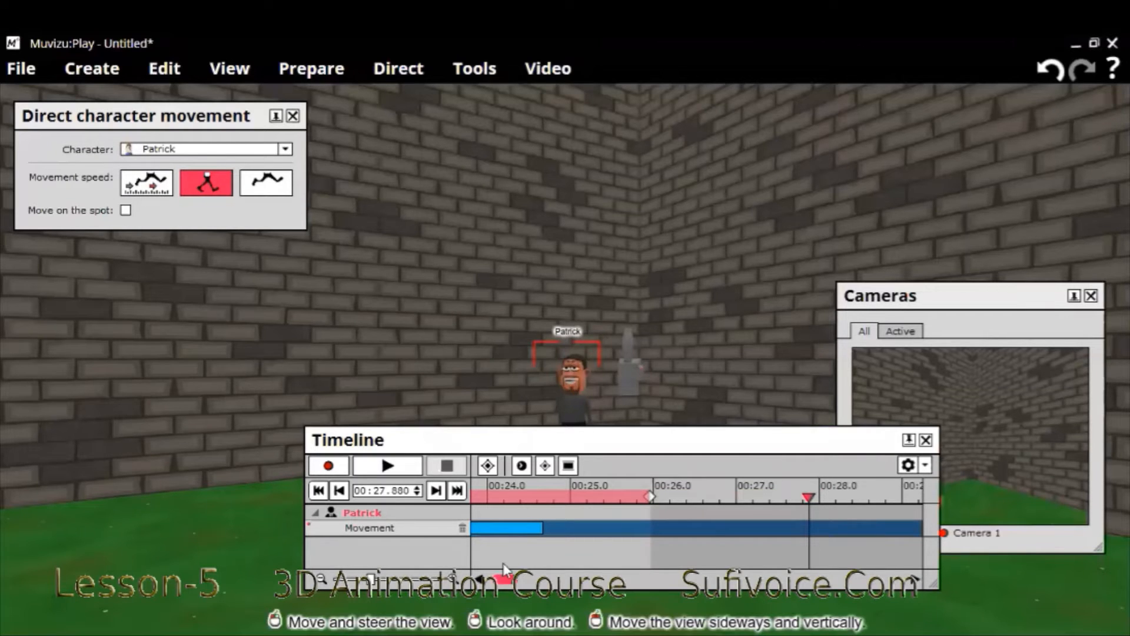
pyautogui.moveTo(505, 578); pyautogui.dragTo(486, 578)
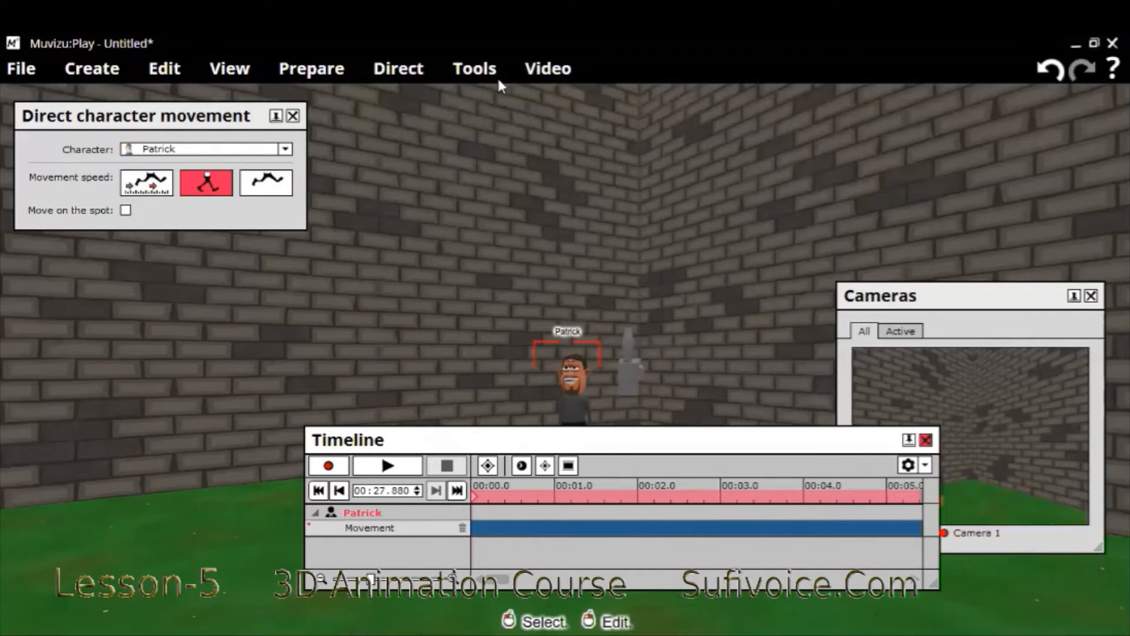
# Reopen the timeline, return to the start of the scene and play back the character's recorded walk.
pyautogui.click(537, 69)
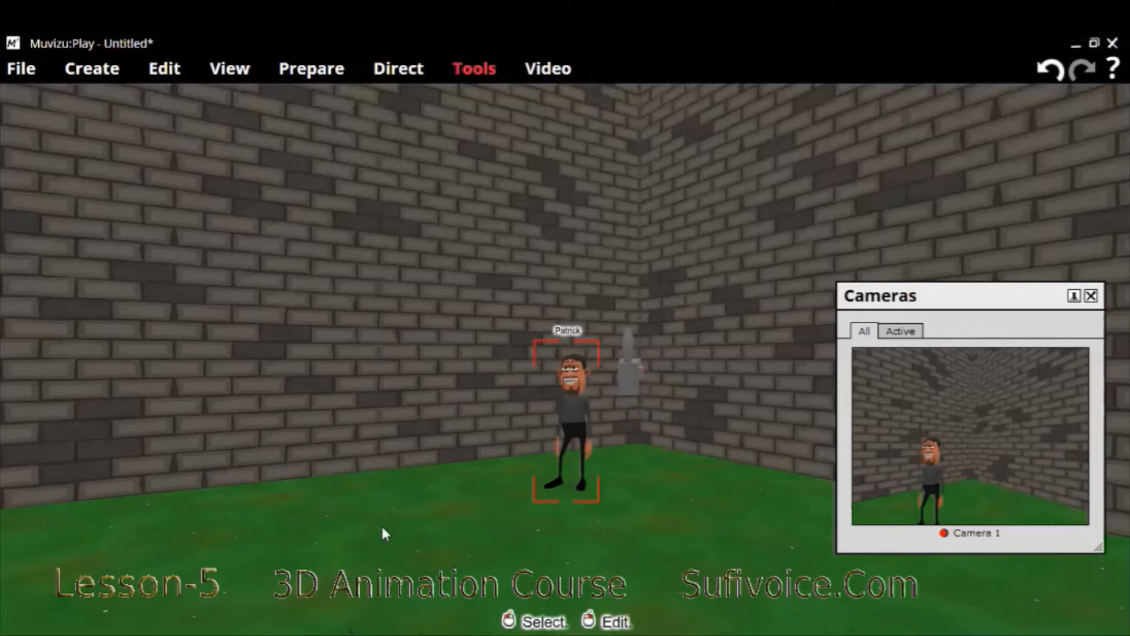
pyautogui.press('t')
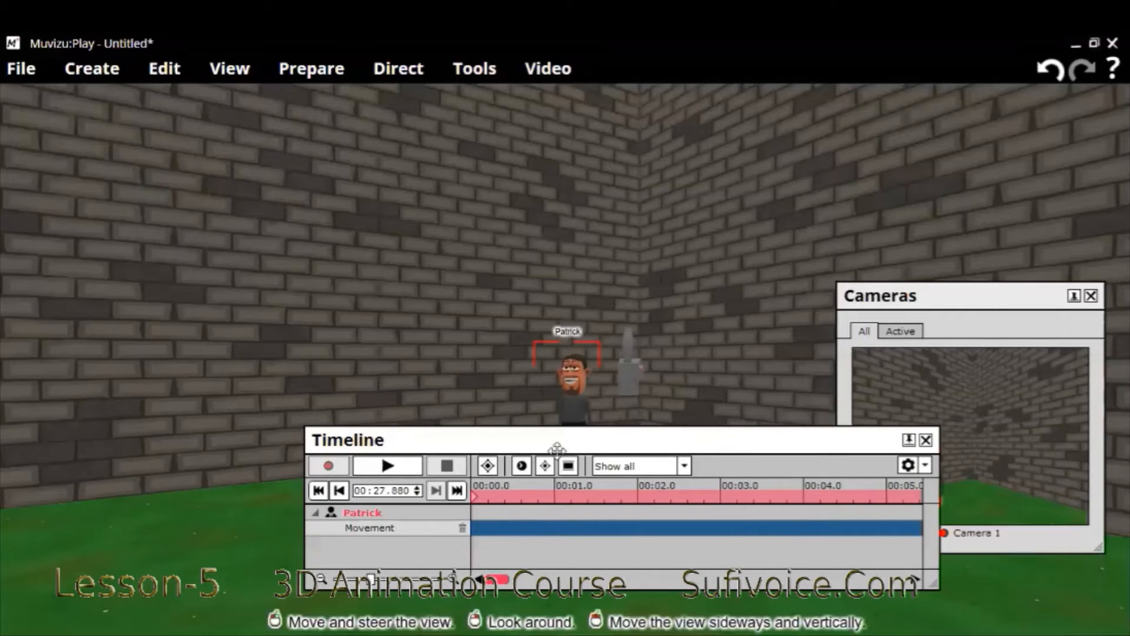
pyautogui.click(396, 472)
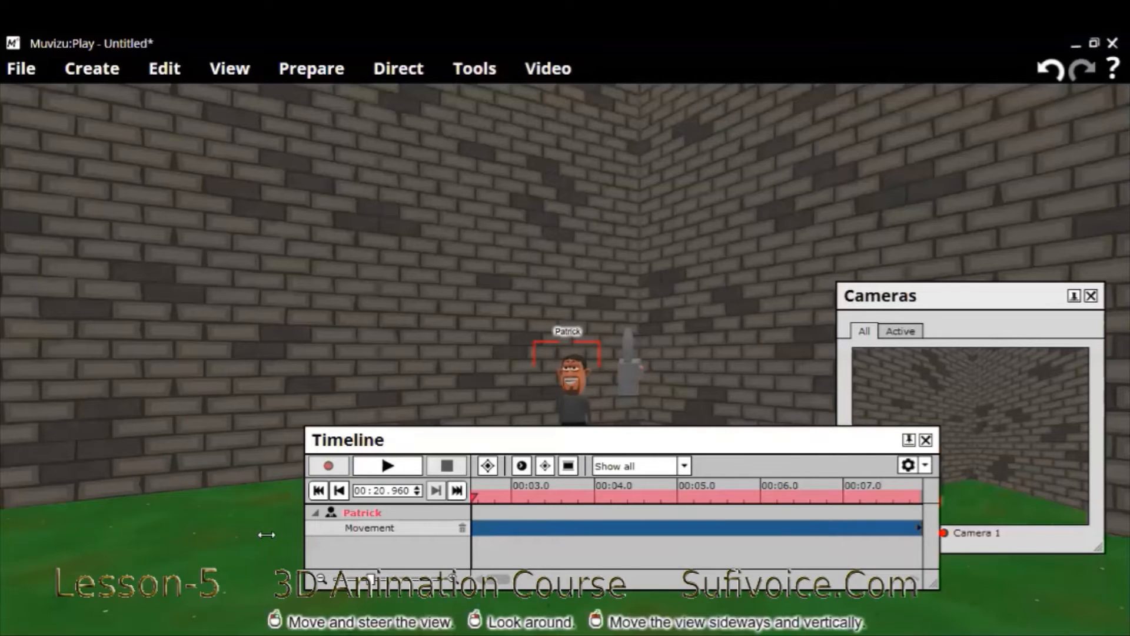
pyautogui.moveTo(267, 534); pyautogui.dragTo(372, 489)
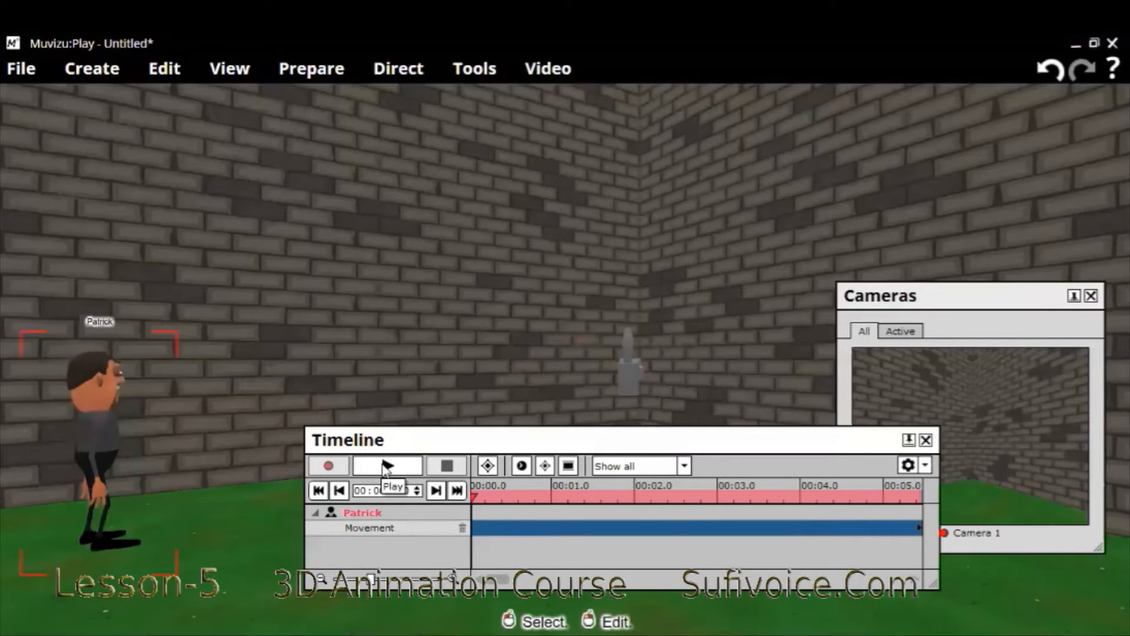
pyautogui.click(387, 468)
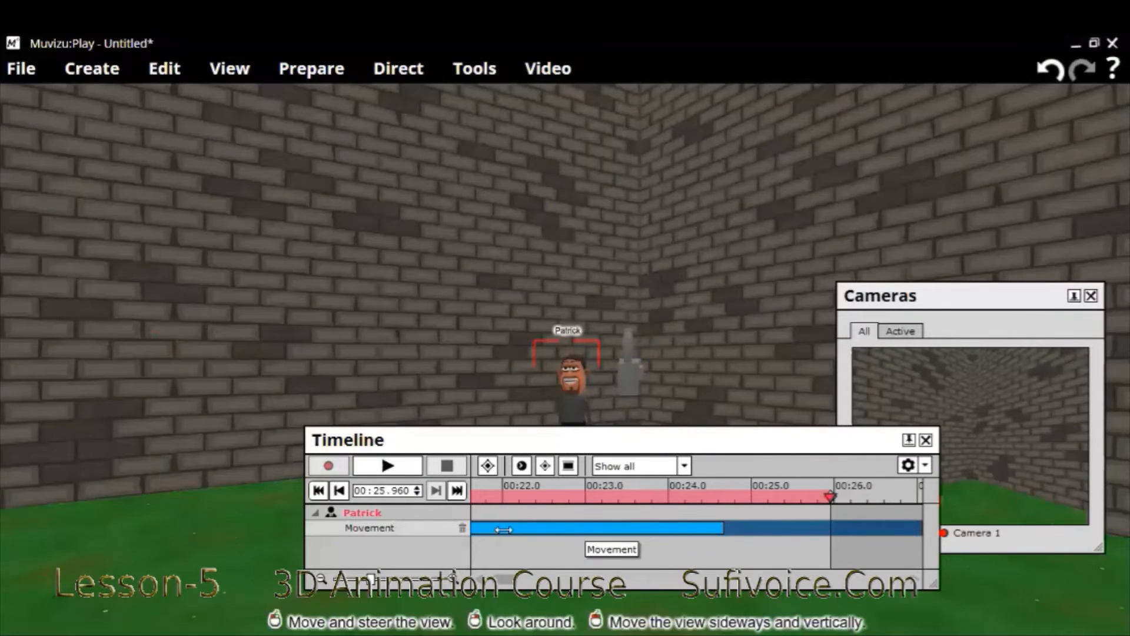
# Trim the character's movement clip to run from about 0.5 to 14 seconds and shorten the scene's end to 14.56 seconds.
pyautogui.moveTo(504, 529); pyautogui.dragTo(264, 552)
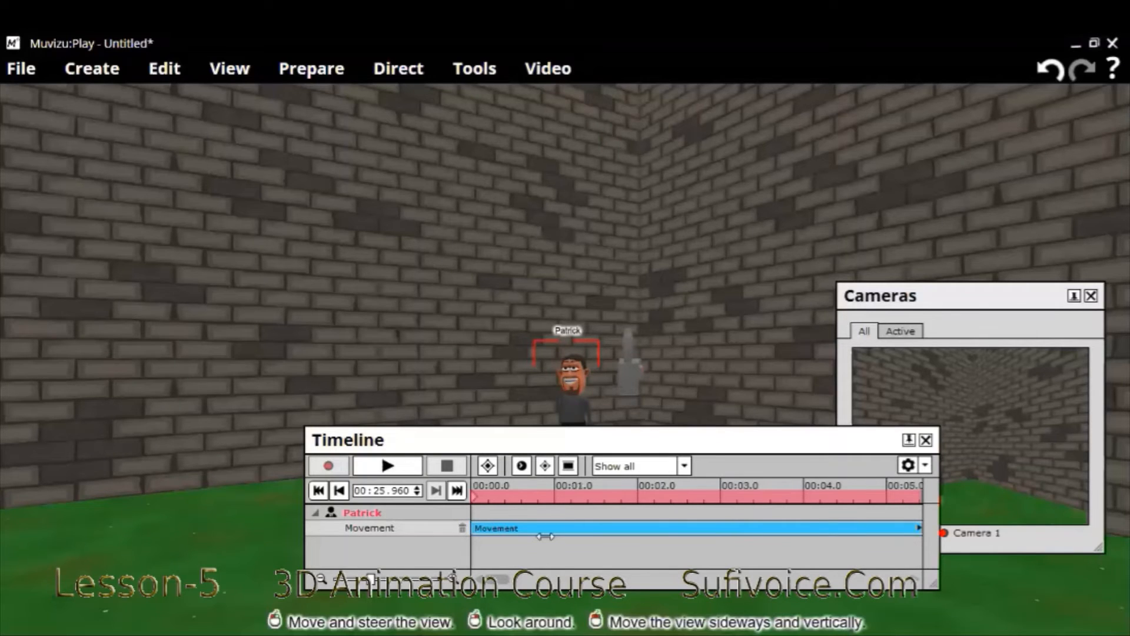
pyautogui.moveTo(474, 528); pyautogui.dragTo(520, 528)
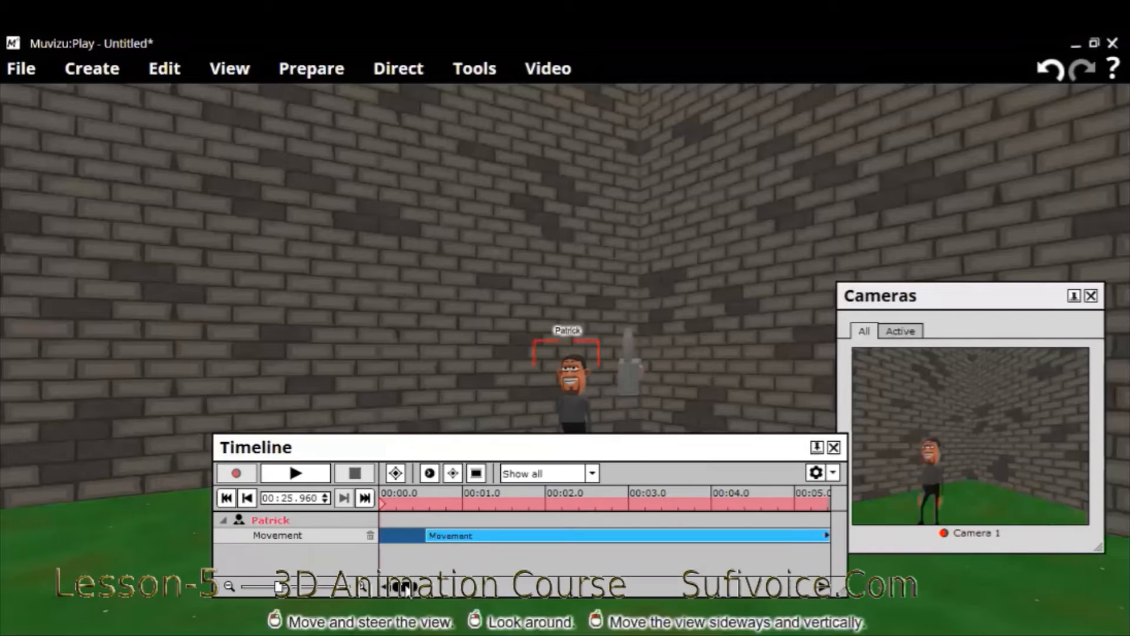
pyautogui.moveTo(405, 587); pyautogui.dragTo(408, 597)
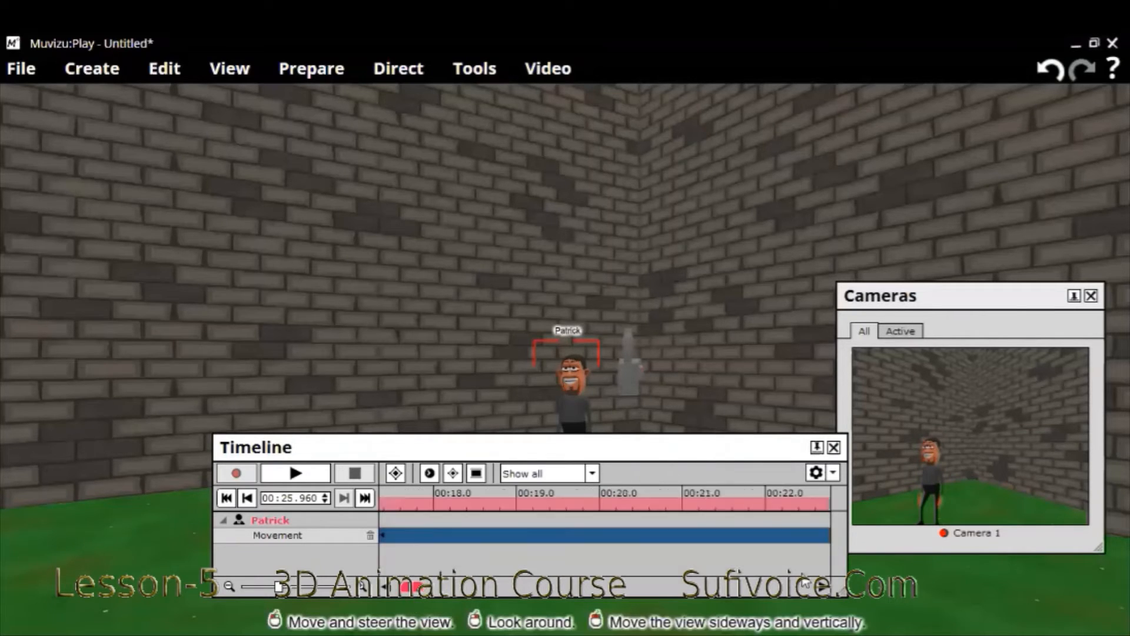
pyautogui.click(819, 587)
pyautogui.moveTo(418, 588); pyautogui.dragTo(419, 588)
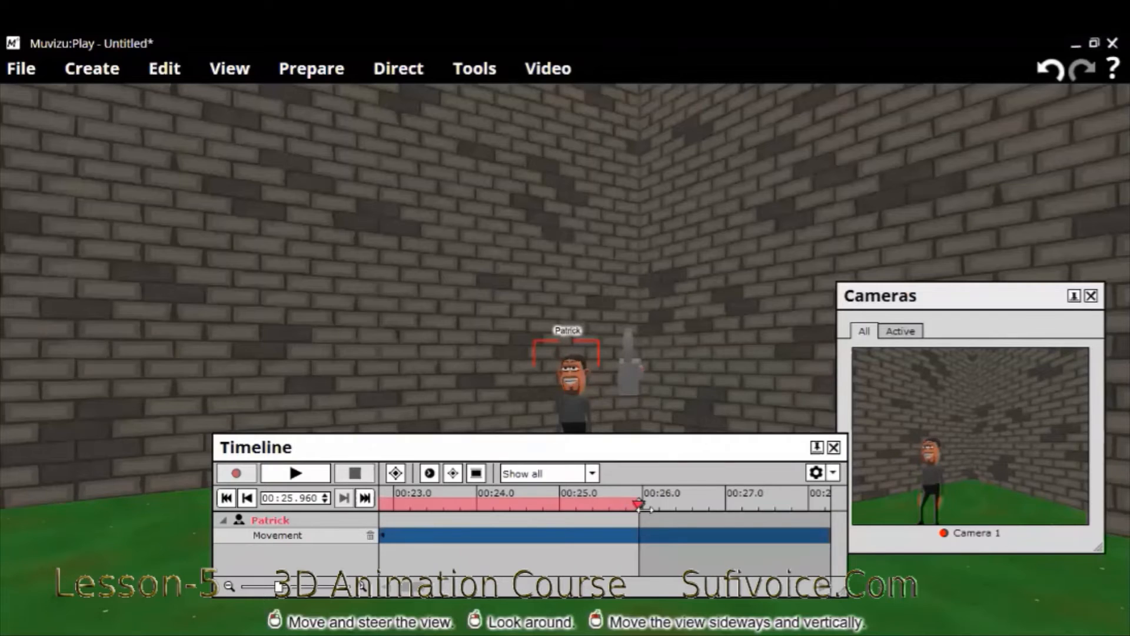
pyautogui.click(579, 502)
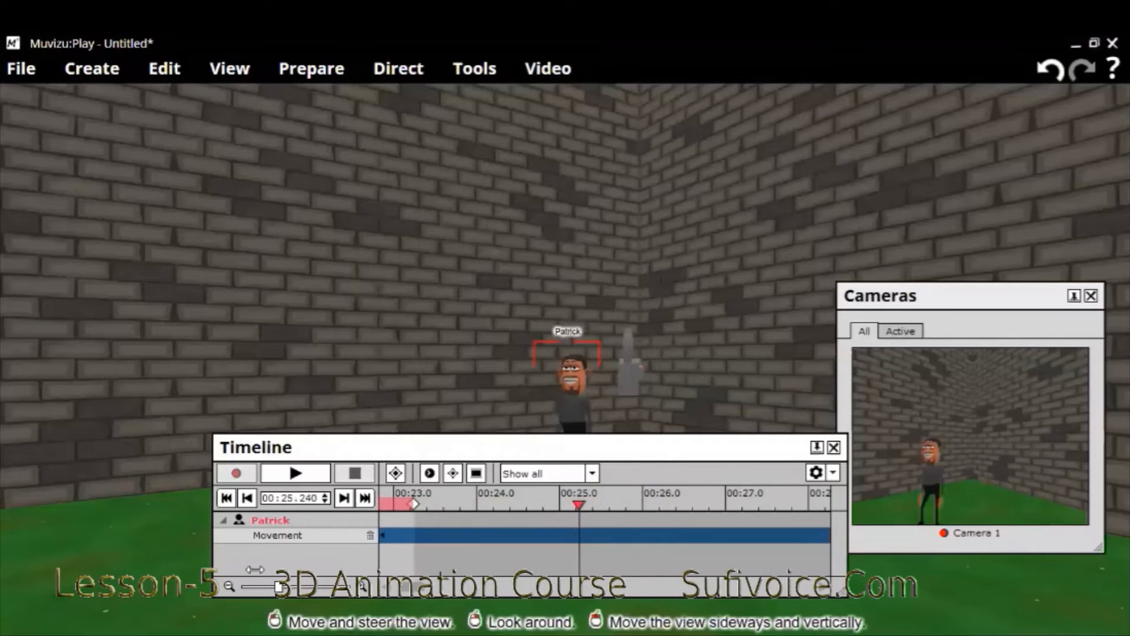
pyautogui.moveTo(323, 563); pyautogui.dragTo(564, 503)
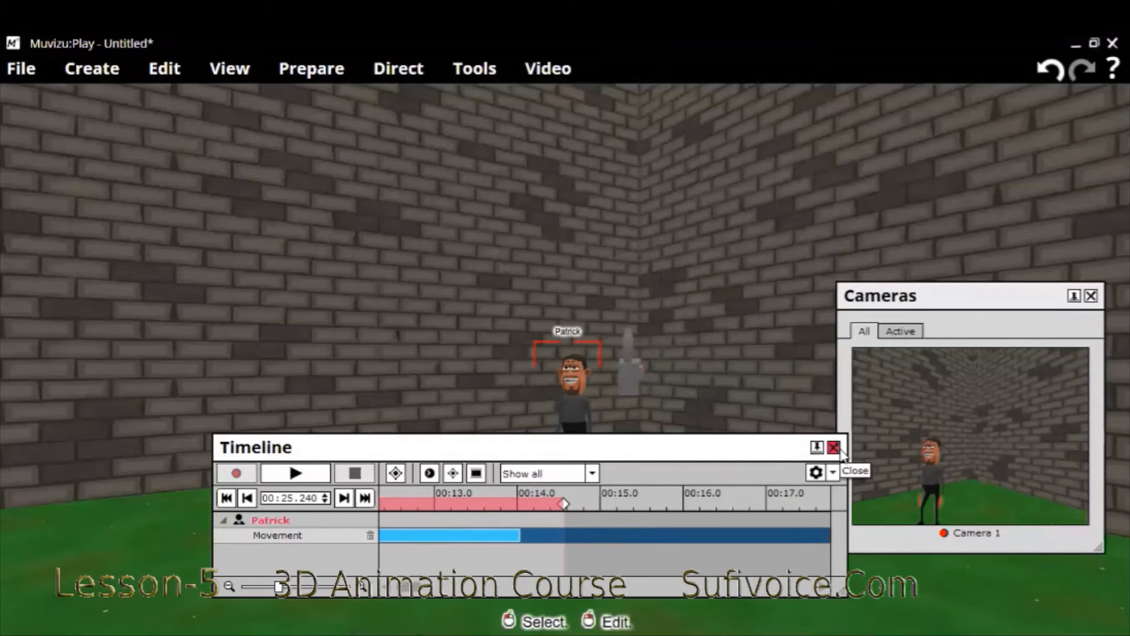
# Close the timeline and pull Camera 1 back from the corner so its view frames the whole character.
pyautogui.click(625, 377)
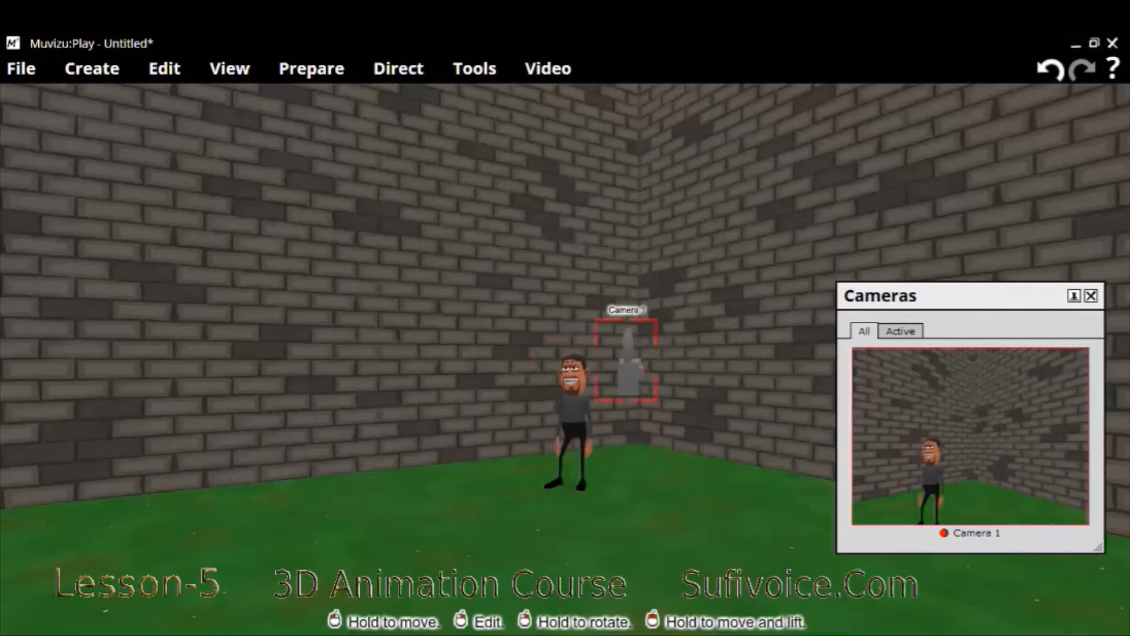
pyautogui.moveTo(625, 377); pyautogui.dragTo(657, 465)
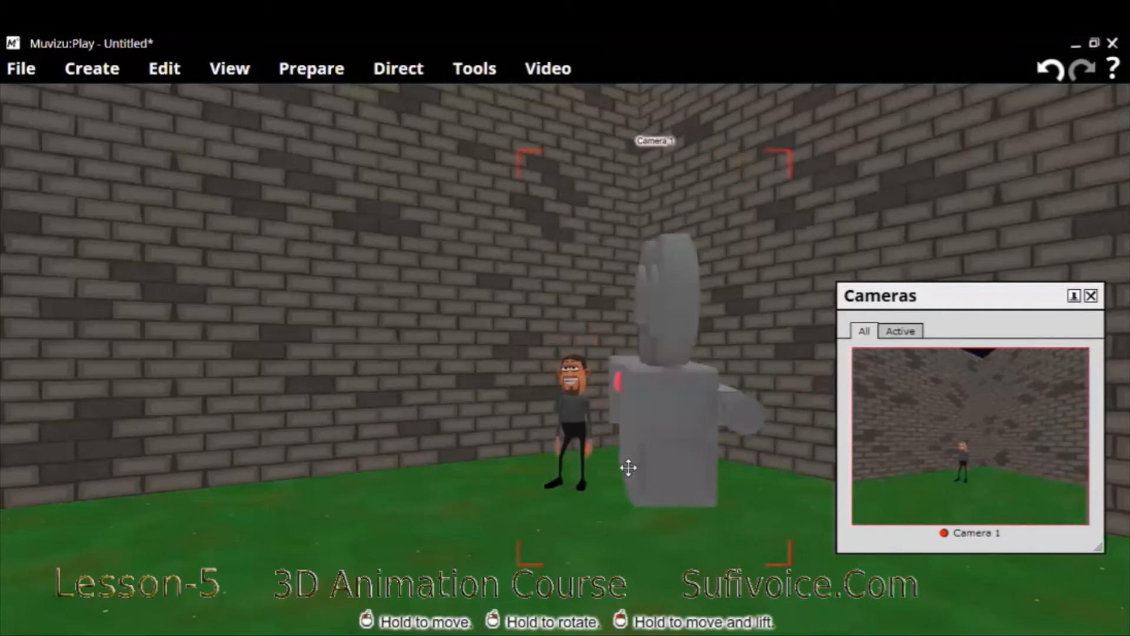
# Start making a video, skip the upgrade offer, play the animation preview from Camera 1 and close the dialog.
pyautogui.click(490, 82)
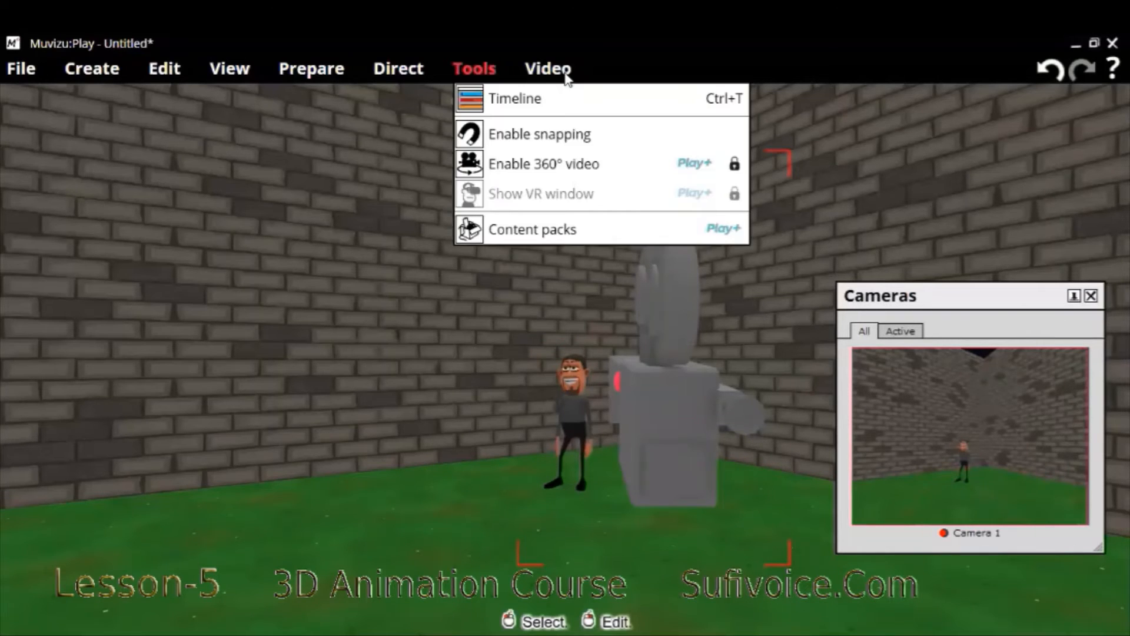
pyautogui.click(548, 69)
pyautogui.click(572, 100)
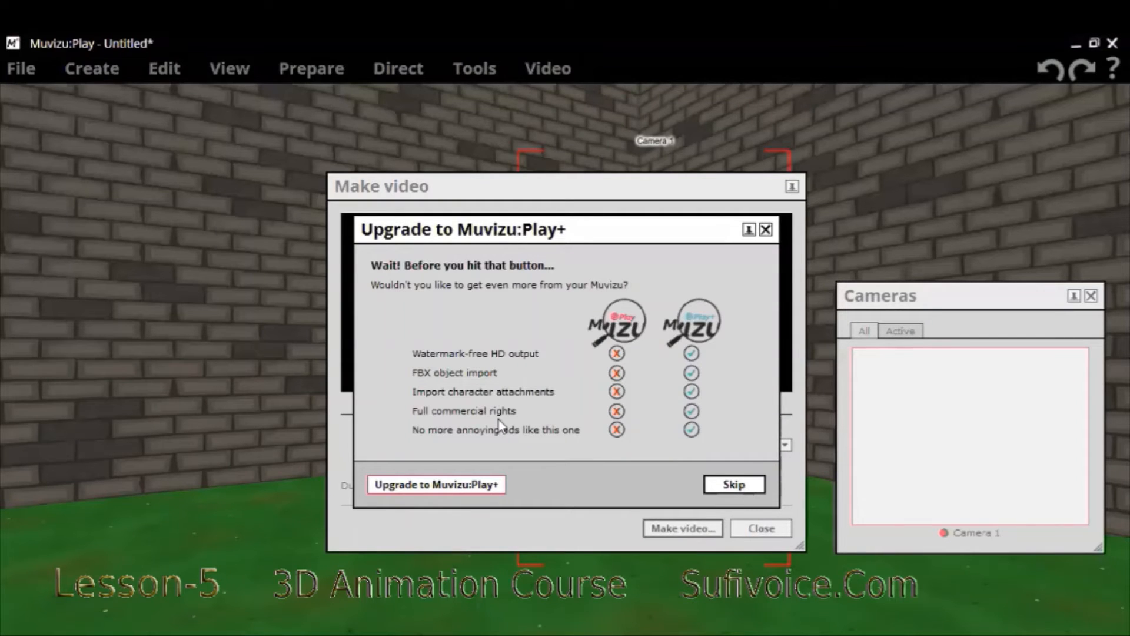
pyautogui.press('Return')
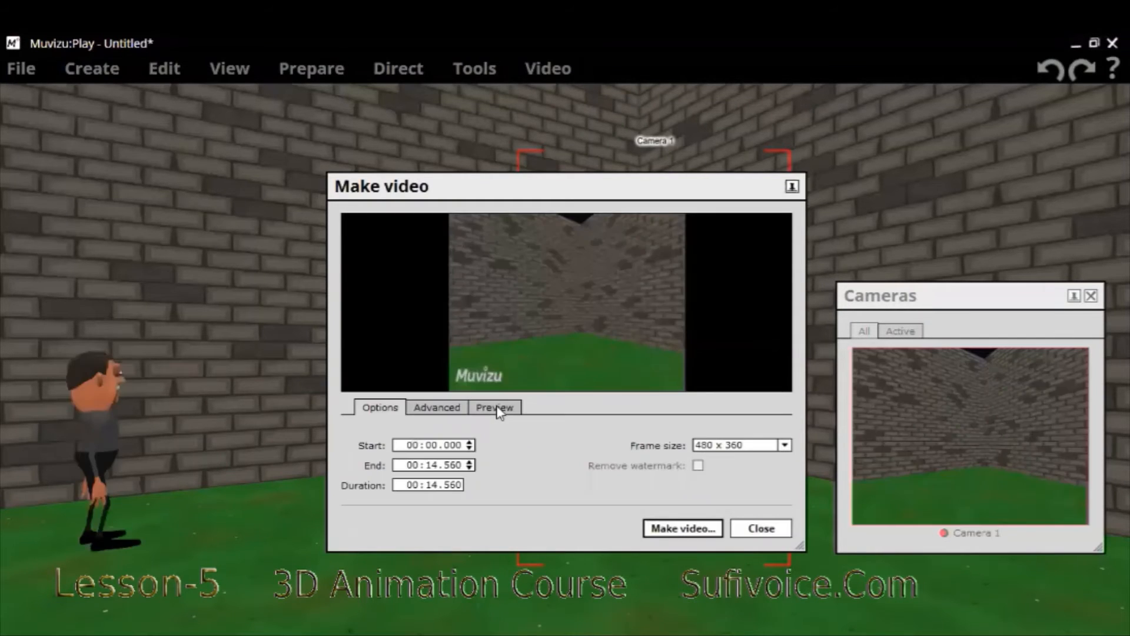
pyautogui.click(494, 408)
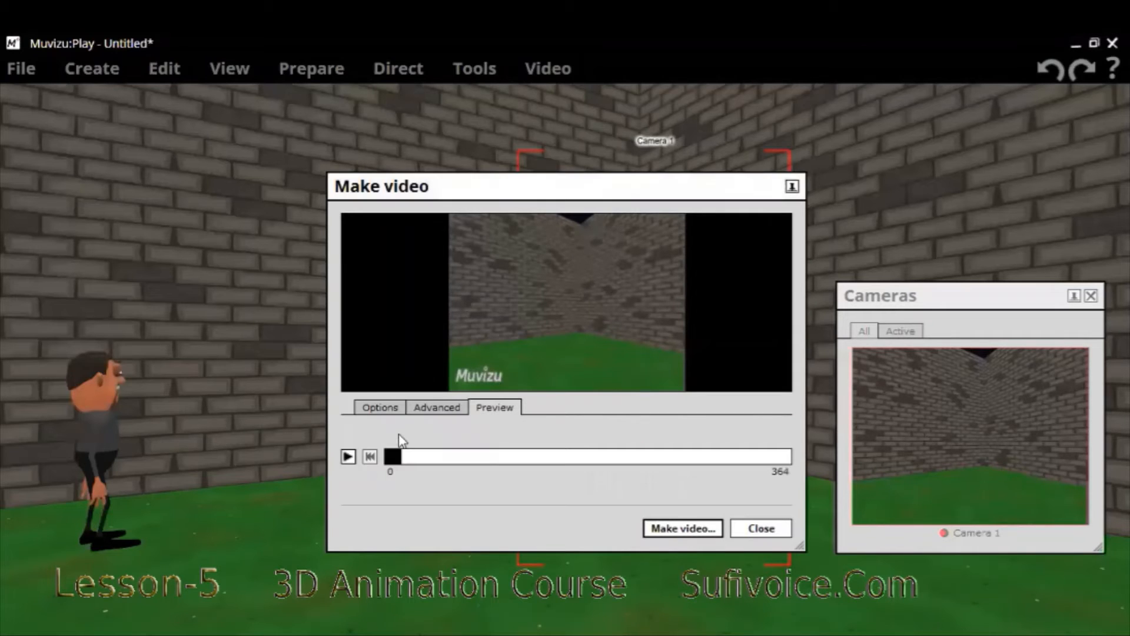
pyautogui.click(349, 457)
pyautogui.click(349, 457)
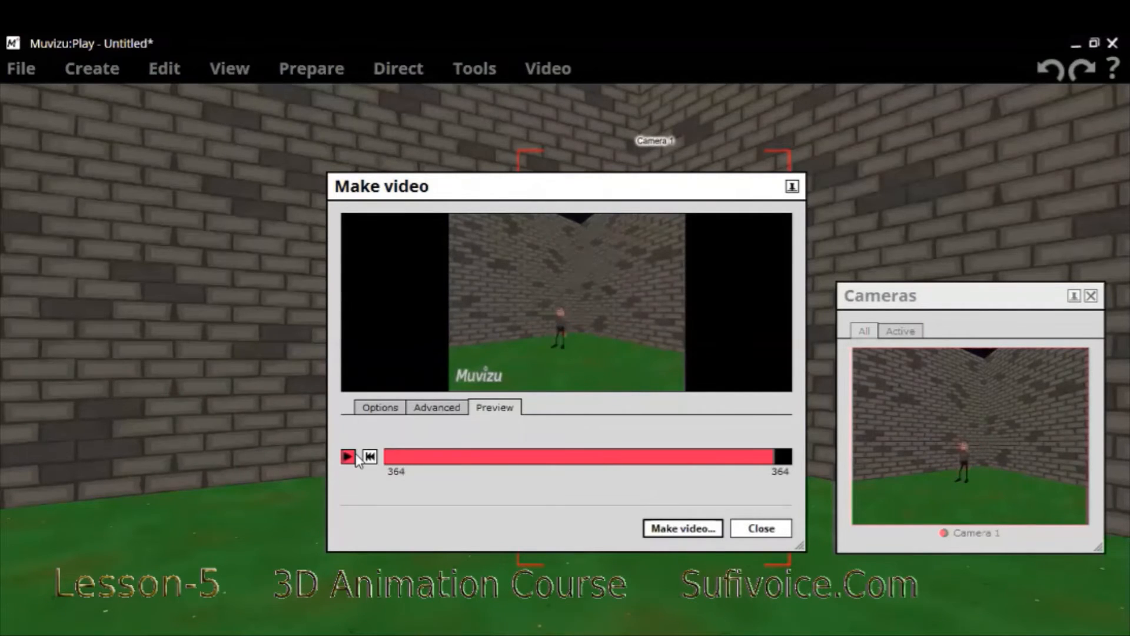
pyautogui.click(760, 528)
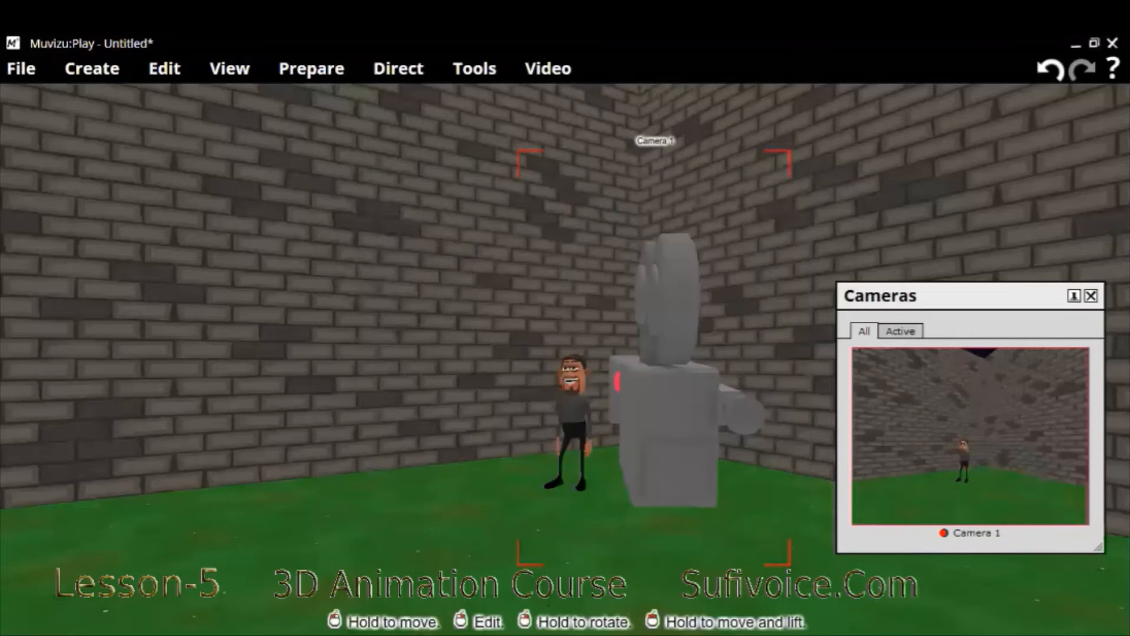
# Move Camera 1 closer to the character and fine-tune its position so he appears larger in its view.
pyautogui.moveTo(669, 430); pyautogui.dragTo(607, 382)
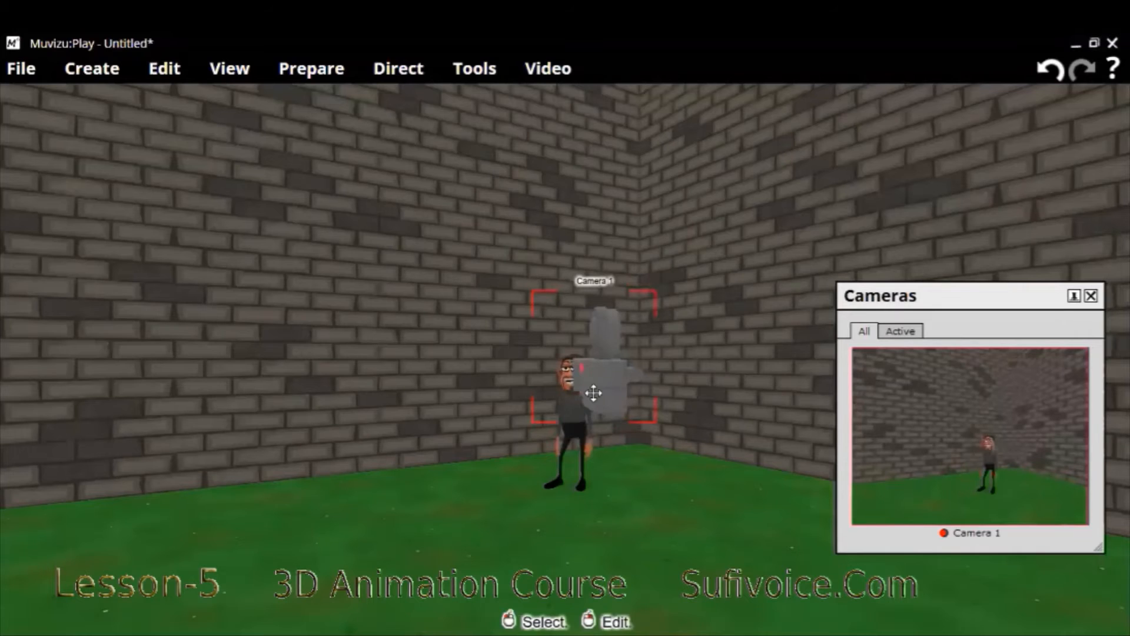
pyautogui.moveTo(591, 391); pyautogui.dragTo(565, 384)
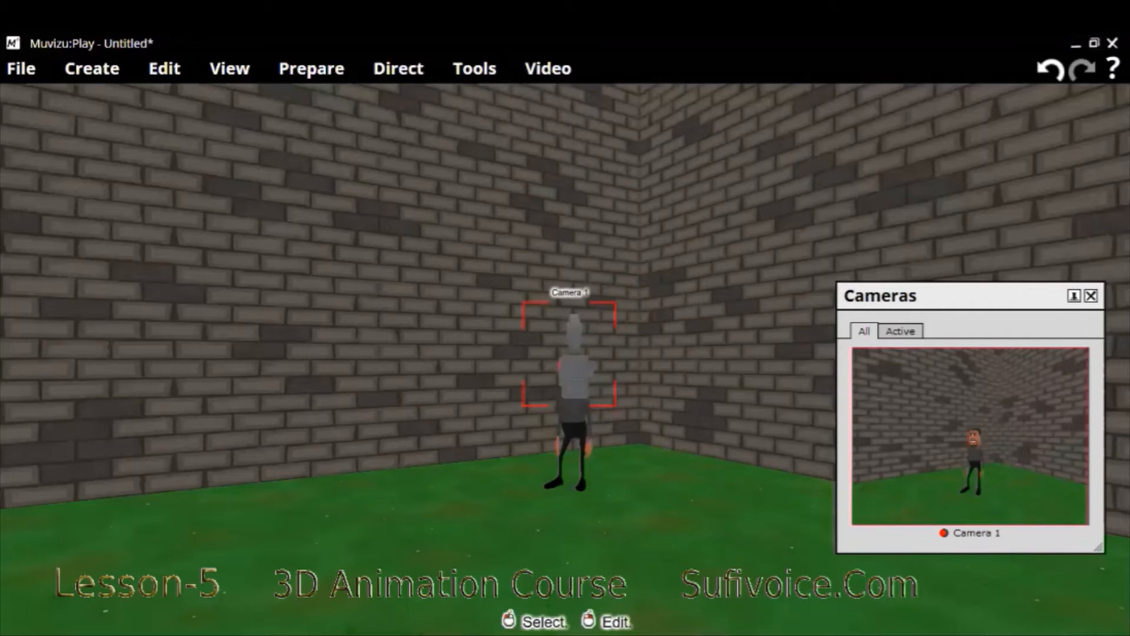
pyautogui.moveTo(567, 381); pyautogui.dragTo(562, 385)
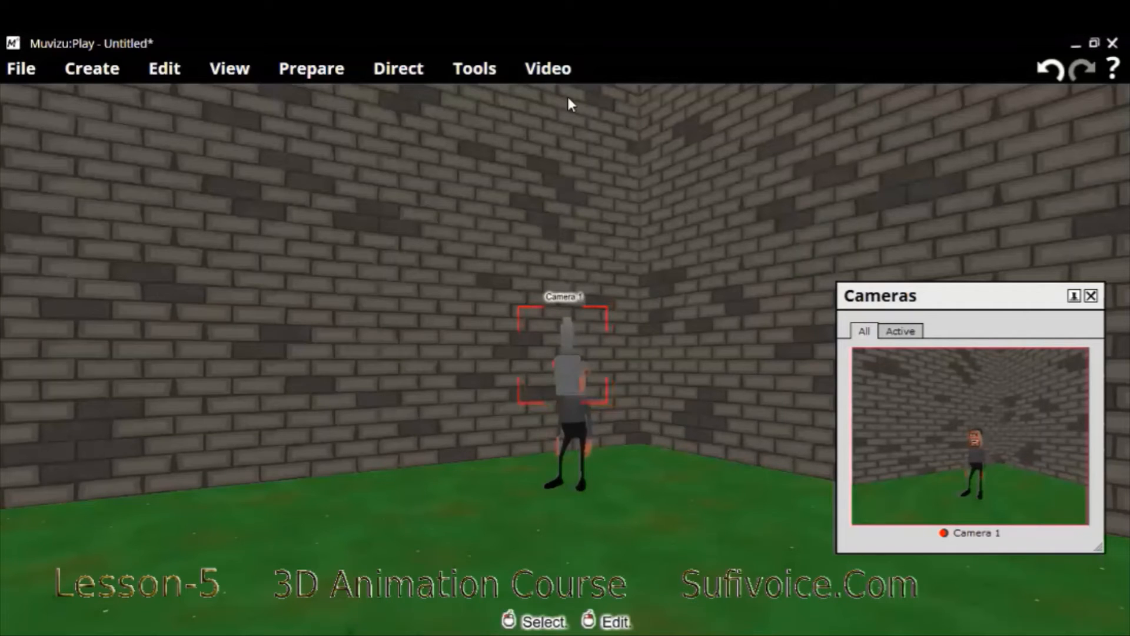
# Start making a video, play the animation preview through from Camera 1's adjusted position and close the dialog.
pyautogui.click(551, 69)
pyautogui.click(595, 99)
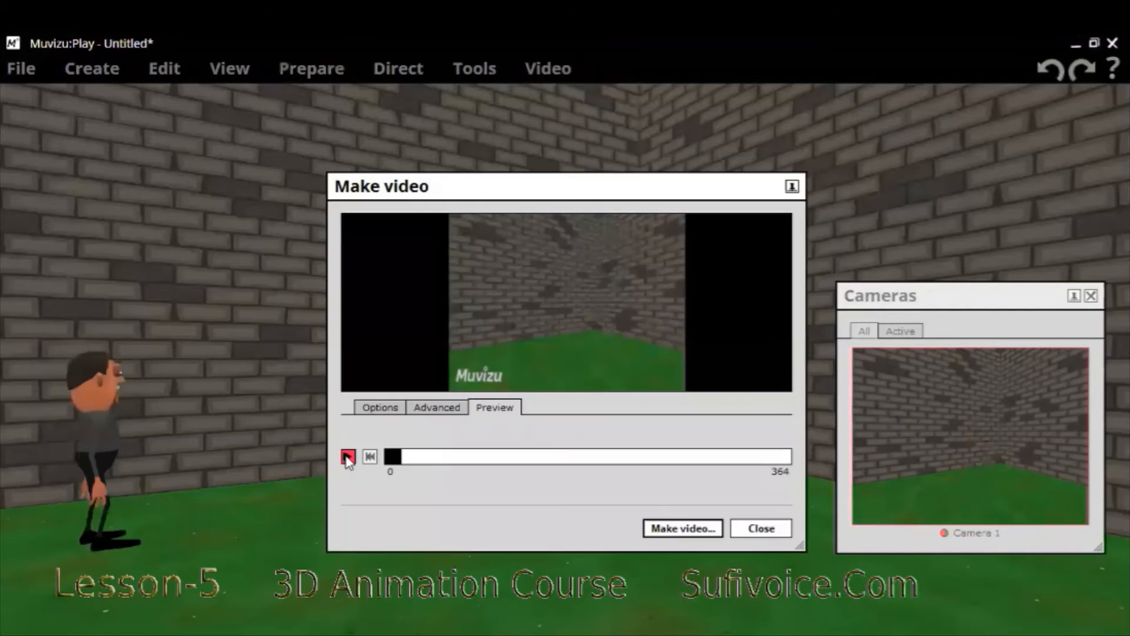
pyautogui.click(348, 457)
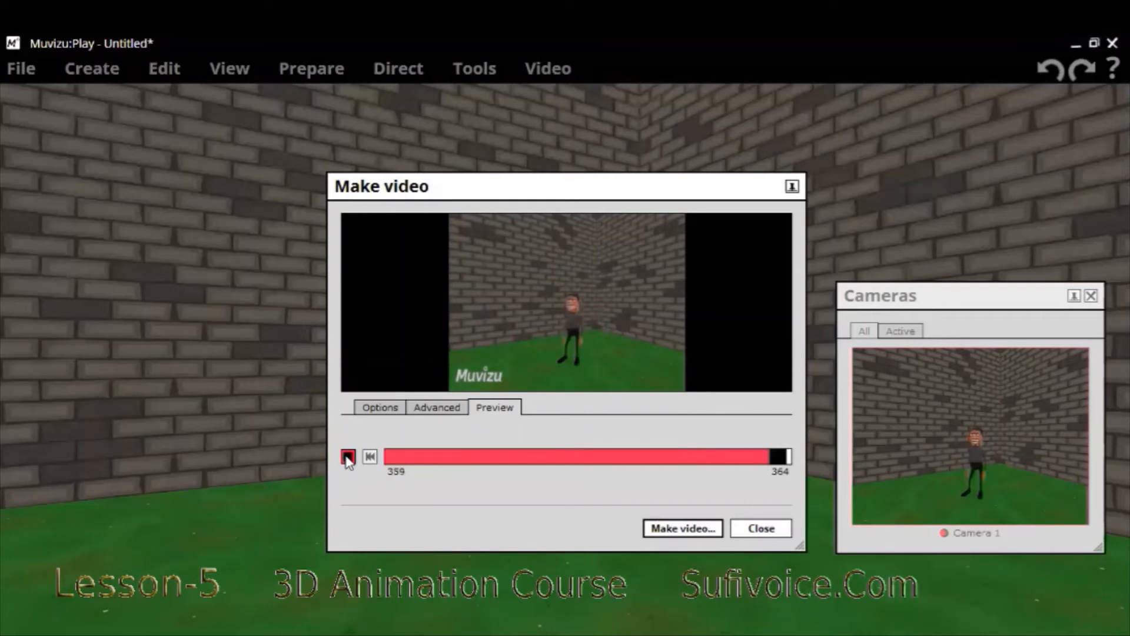
pyautogui.click(761, 529)
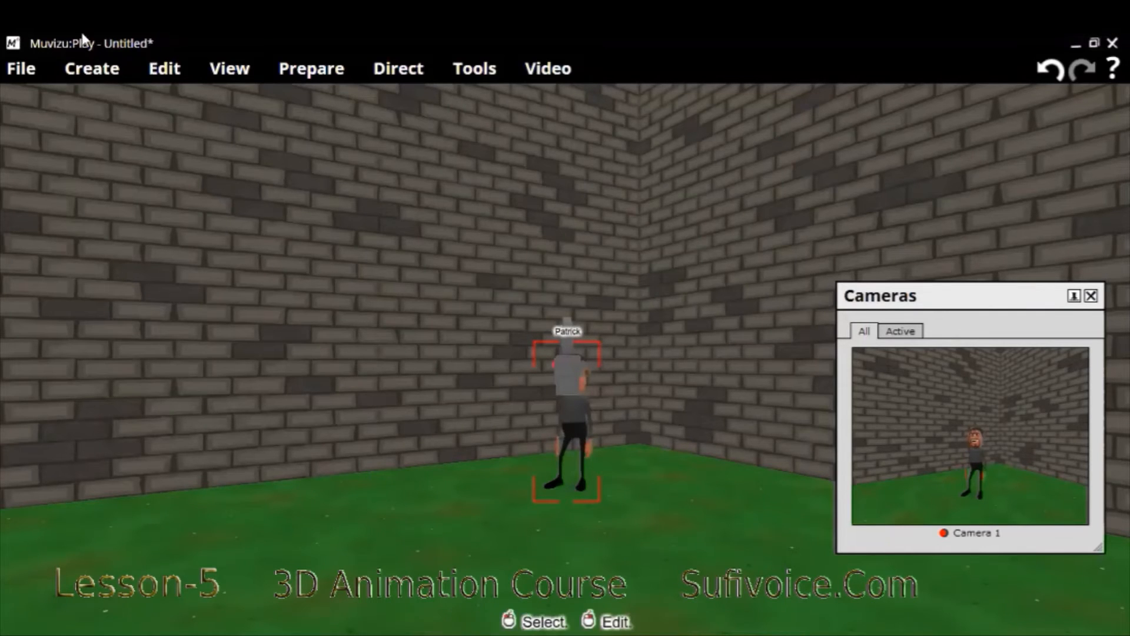
# Direct the character's actions and record a Happy Strong action starting from the end of the scene at about 14.5 seconds.
pyautogui.click(398, 77)
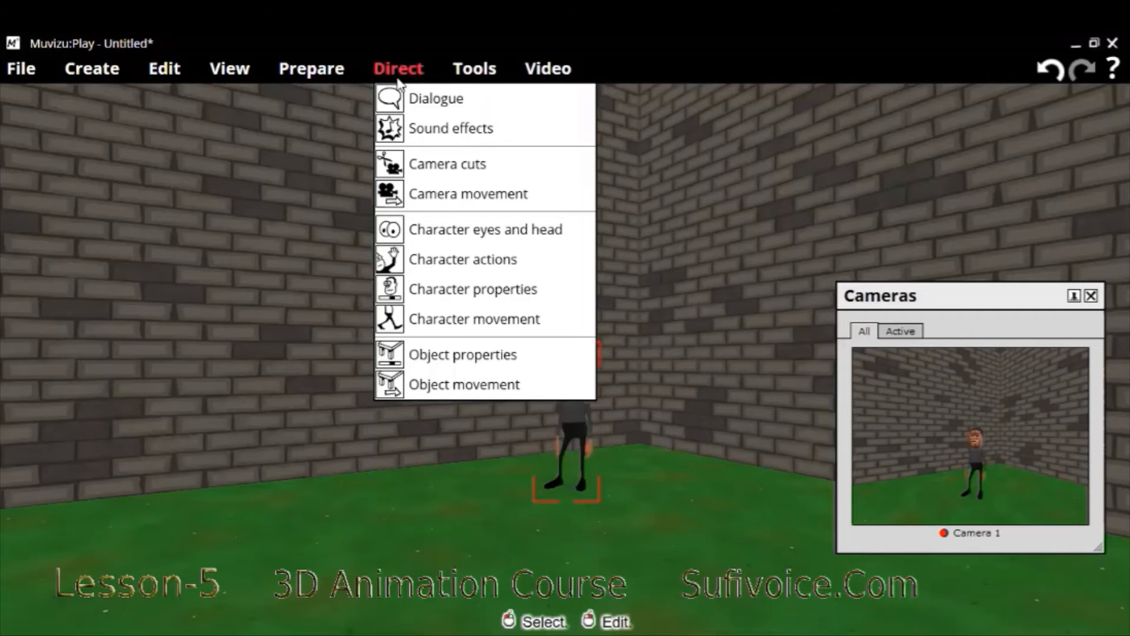
pyautogui.click(438, 270)
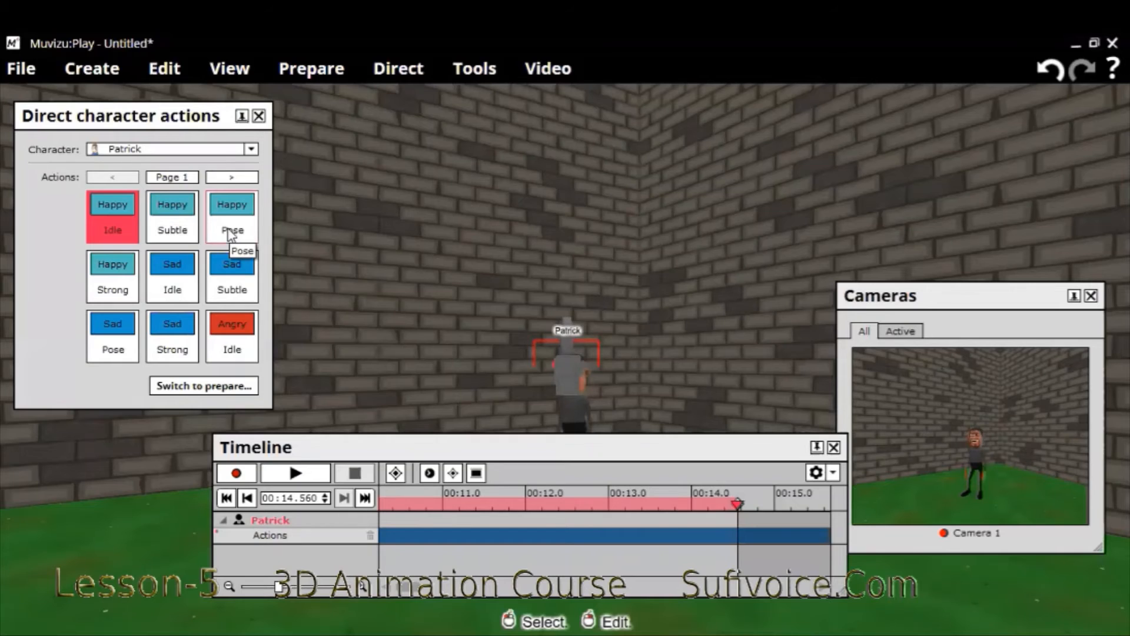
pyautogui.click(125, 278)
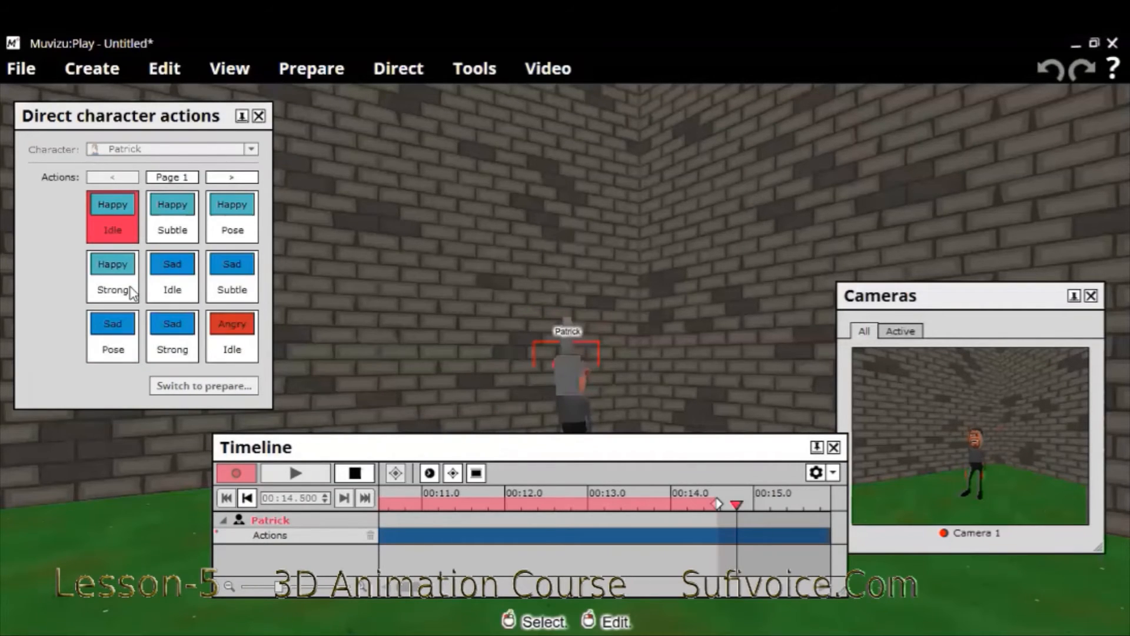
pyautogui.click(132, 292)
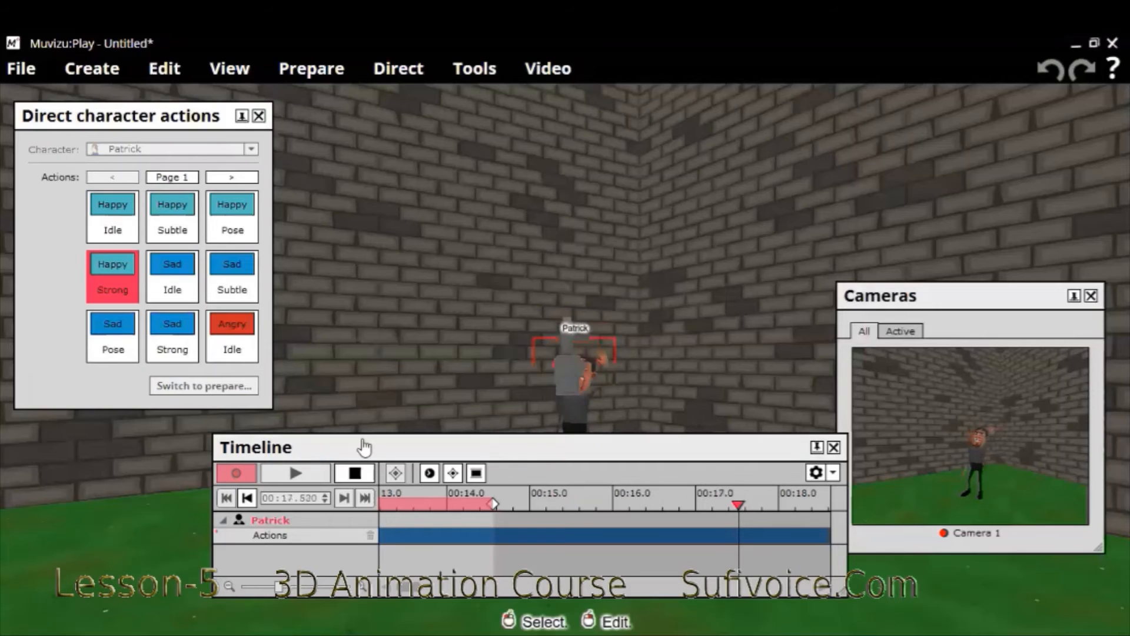
pyautogui.click(356, 474)
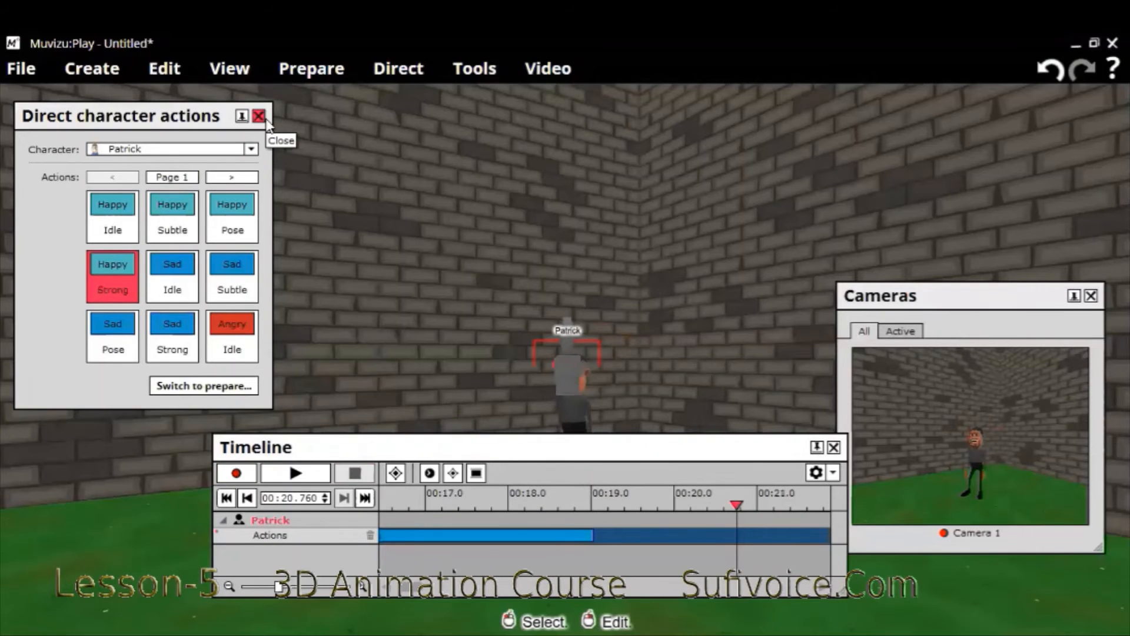
# Show the full timeline with all tracks and extend the scene's end to 19.56 seconds to cover the Wave action.
pyautogui.click(481, 70)
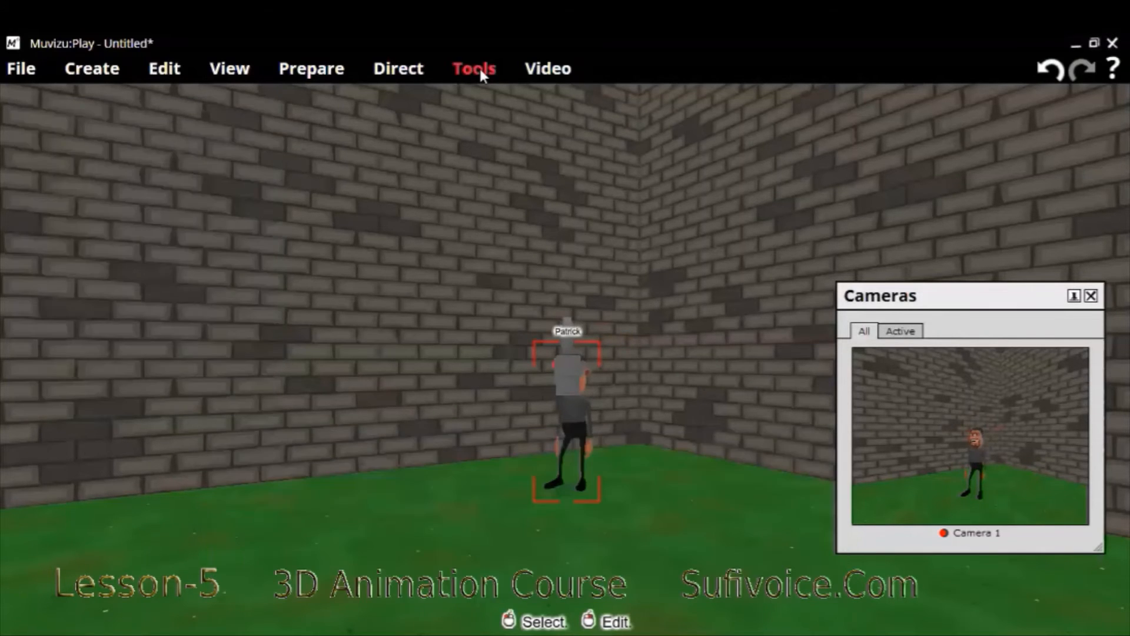
pyautogui.click(512, 99)
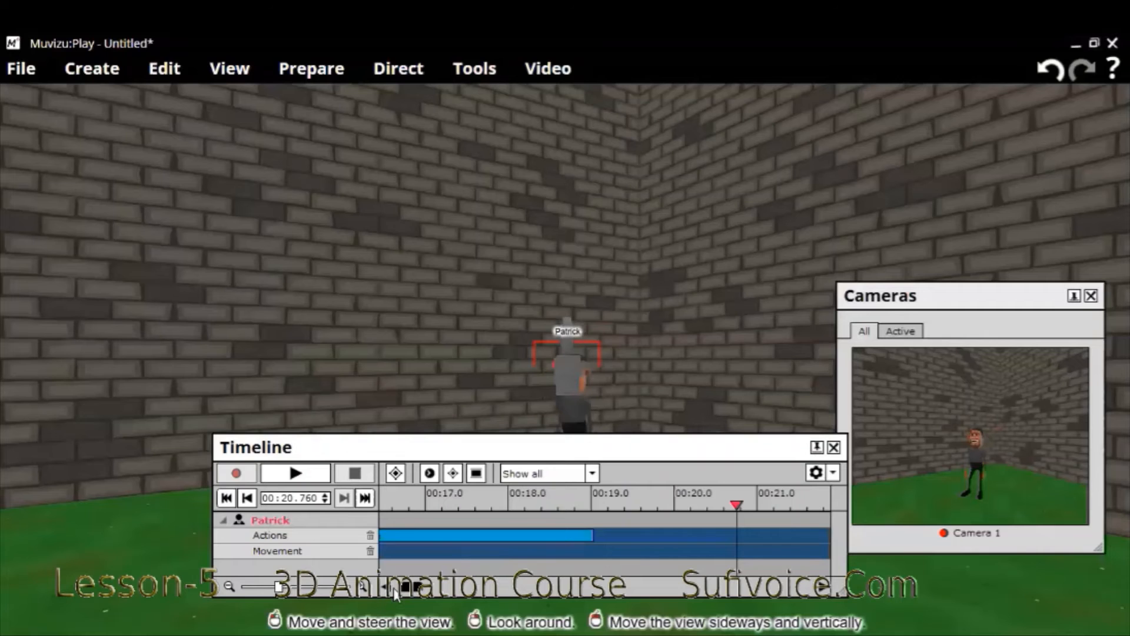
pyautogui.moveTo(406, 588)
pyautogui.mouseDown()
pyautogui.moveTo(394, 588)
pyautogui.moveTo(412, 595)
pyautogui.moveTo(400, 590)
pyautogui.mouseUp()
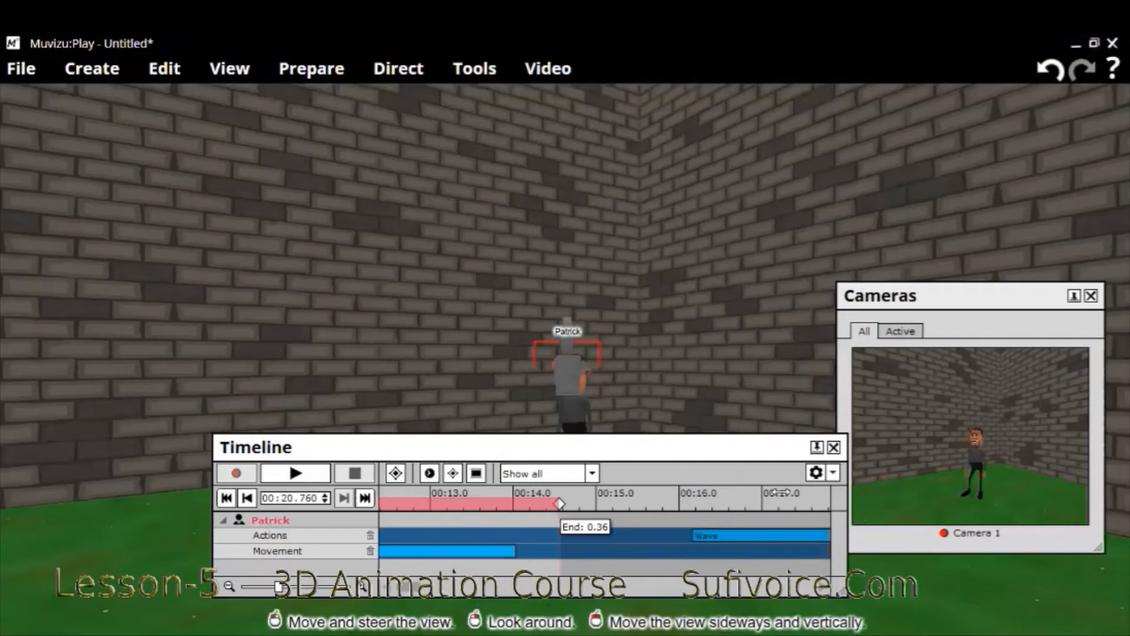
pyautogui.moveTo(559, 503)
pyautogui.mouseDown()
pyautogui.moveTo(710, 504)
pyautogui.moveTo(623, 508)
pyautogui.mouseUp()
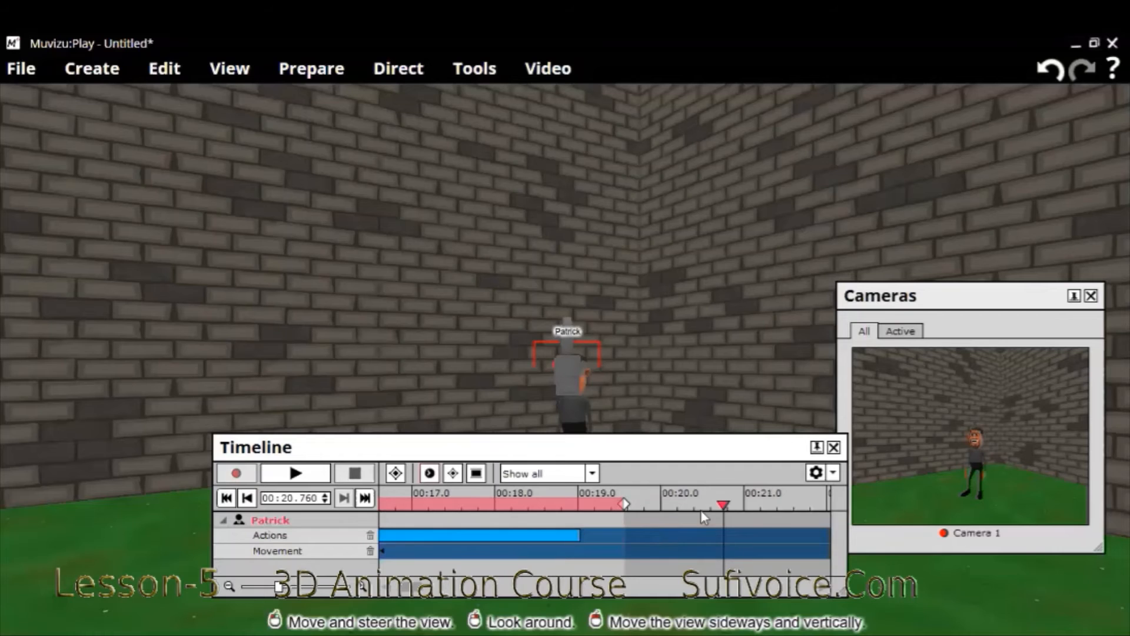
# Rewind the timeline and play the scene to check the walk followed by the wave.
pyautogui.moveTo(278, 509); pyautogui.dragTo(181, 515)
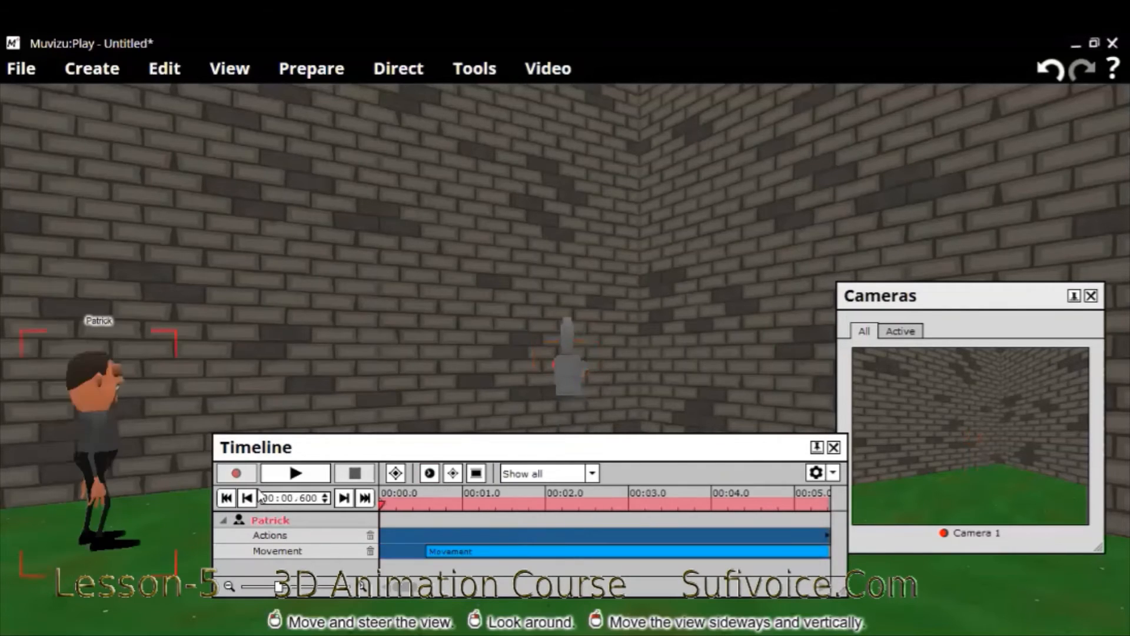
pyautogui.click(296, 475)
pyautogui.click(296, 474)
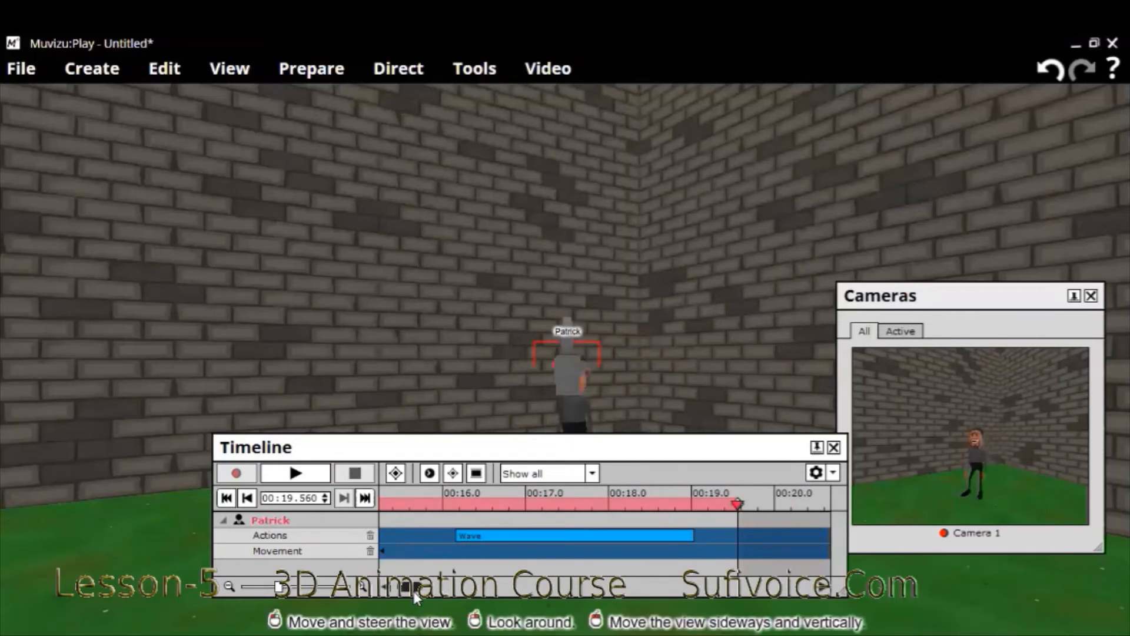
# Move the Wave clip earlier so it starts just after the movement clip, at about 14.2 seconds.
pyautogui.scroll(3, 415, 597)
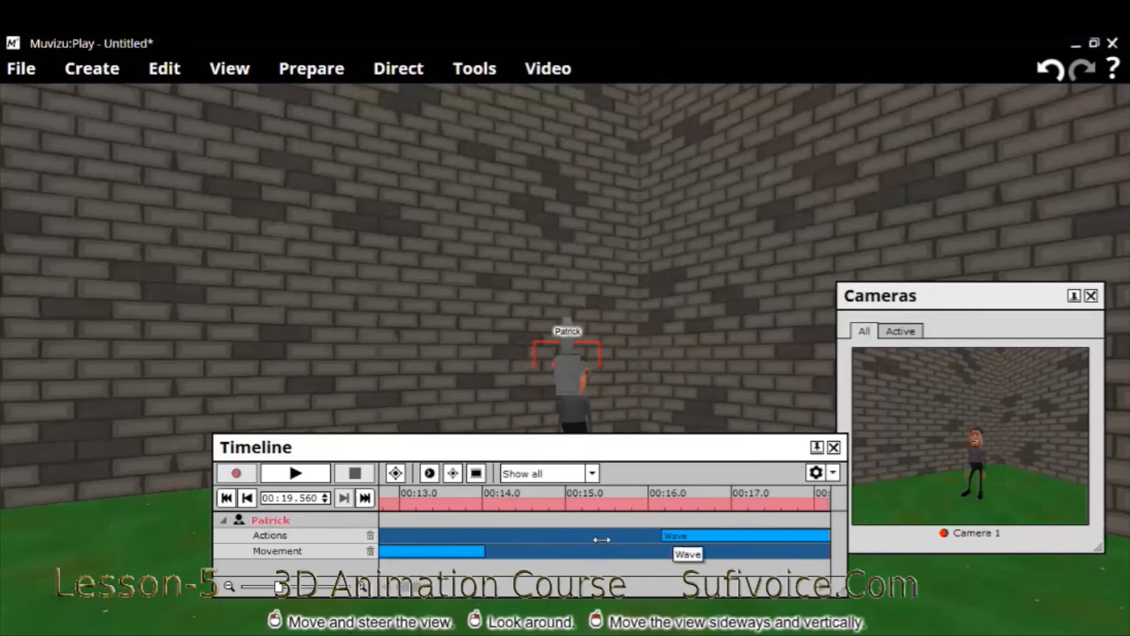
pyautogui.moveTo(510, 551); pyautogui.dragTo(480, 557)
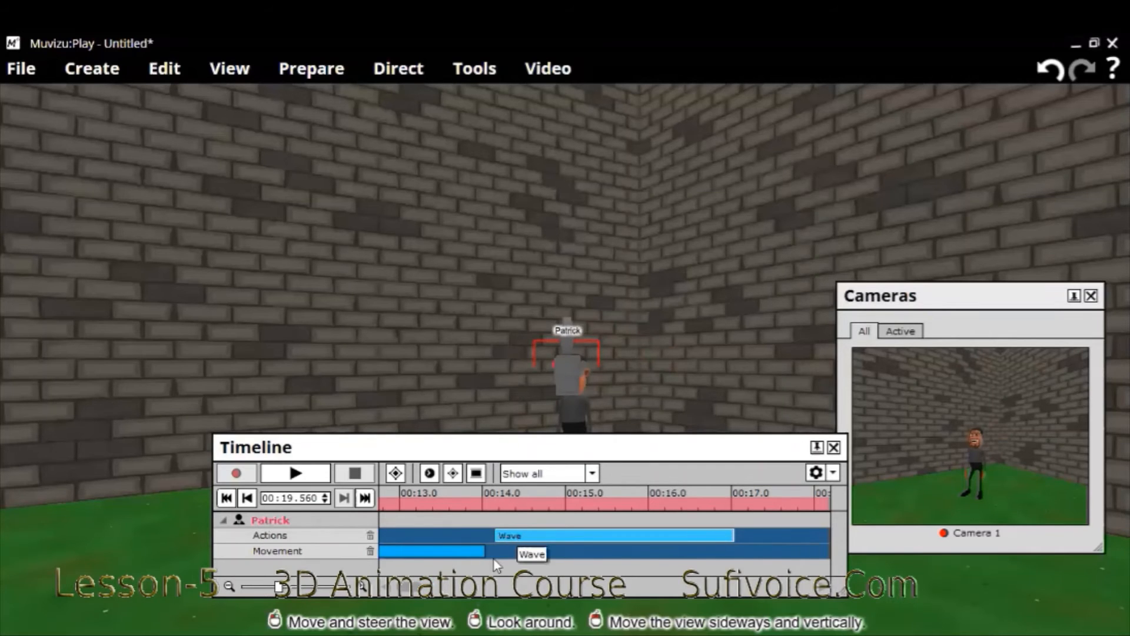
pyautogui.moveTo(516, 533); pyautogui.dragTo(519, 533)
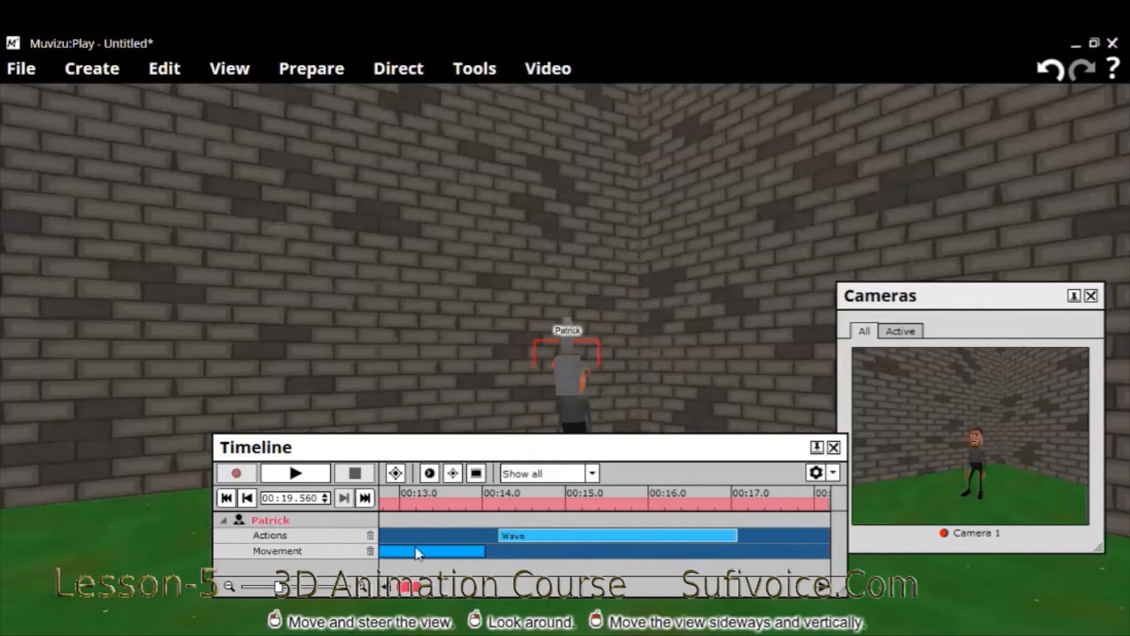
# Replay the scene from the start to check the timing of the shifted Wave clip.
pyautogui.scroll(5, 415, 546)
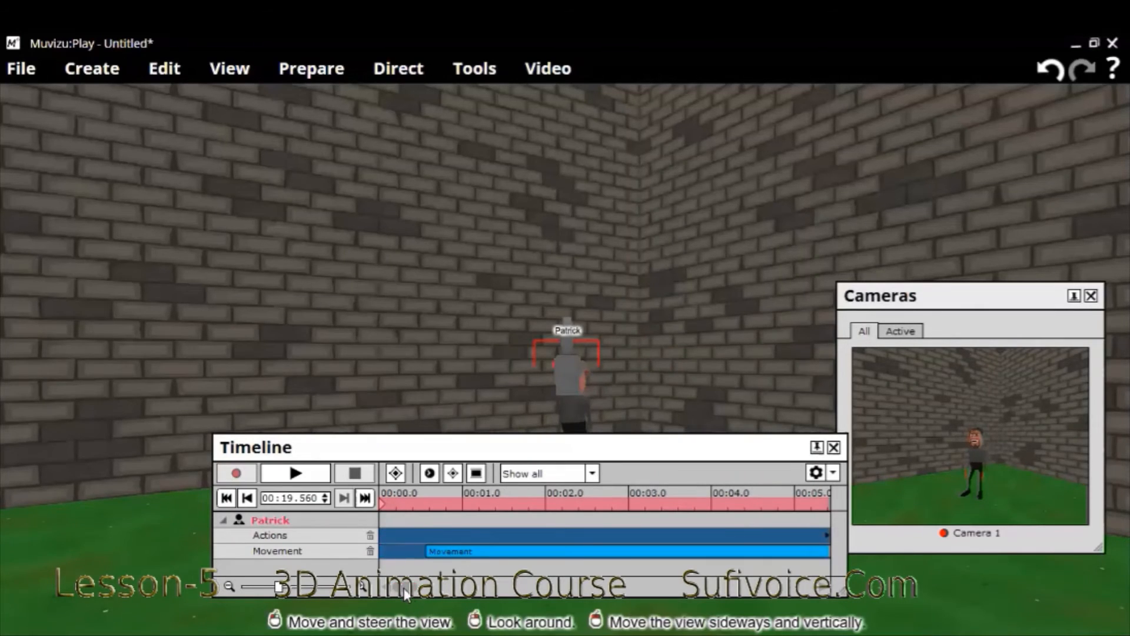
pyautogui.click(391, 502)
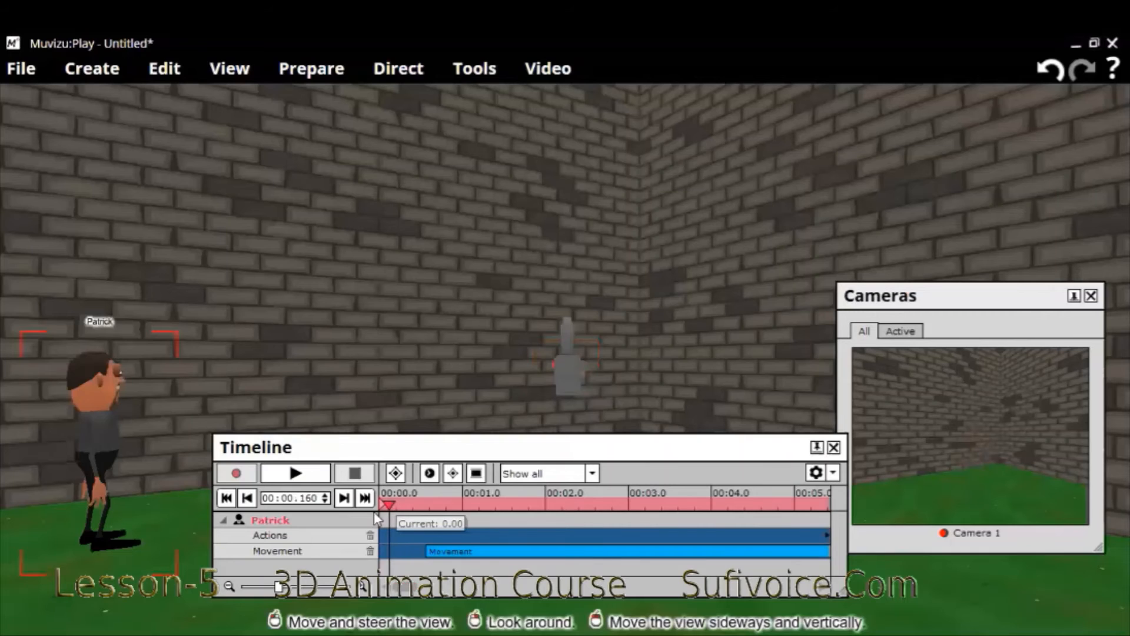
pyautogui.click(296, 473)
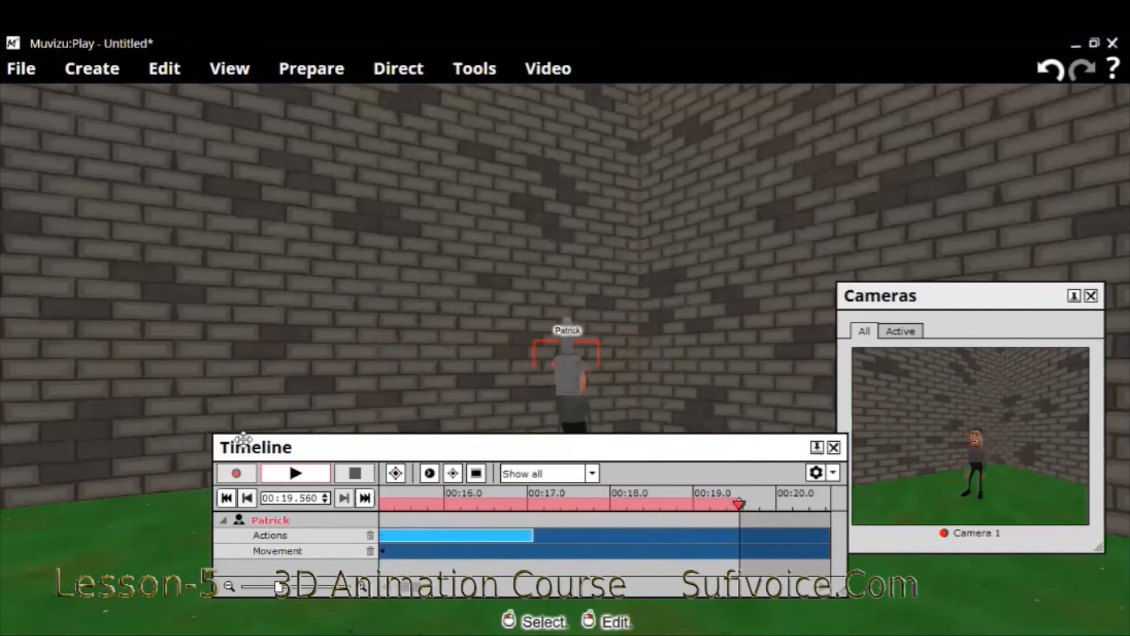
# Move Camera 1 to the other side of the character and rotate it so its view shows him and the whole walking area.
pyautogui.click(565, 360)
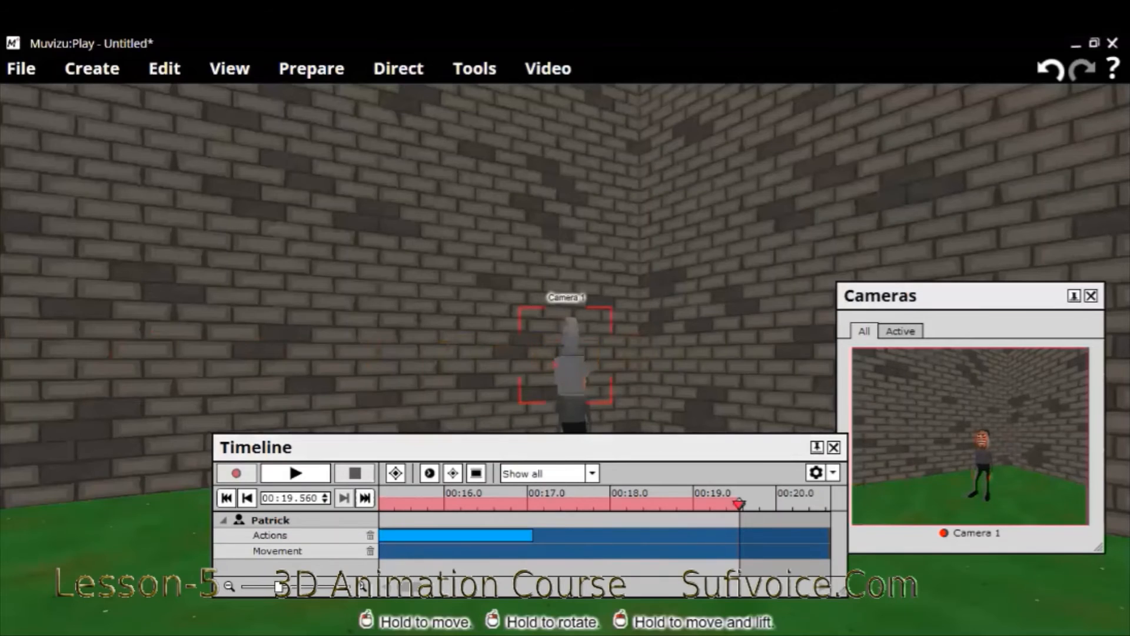
pyautogui.moveTo(565, 356)
pyautogui.mouseDown()
pyautogui.moveTo(583, 350)
pyautogui.moveTo(585, 365)
pyautogui.moveTo(564, 368)
pyautogui.mouseUp()
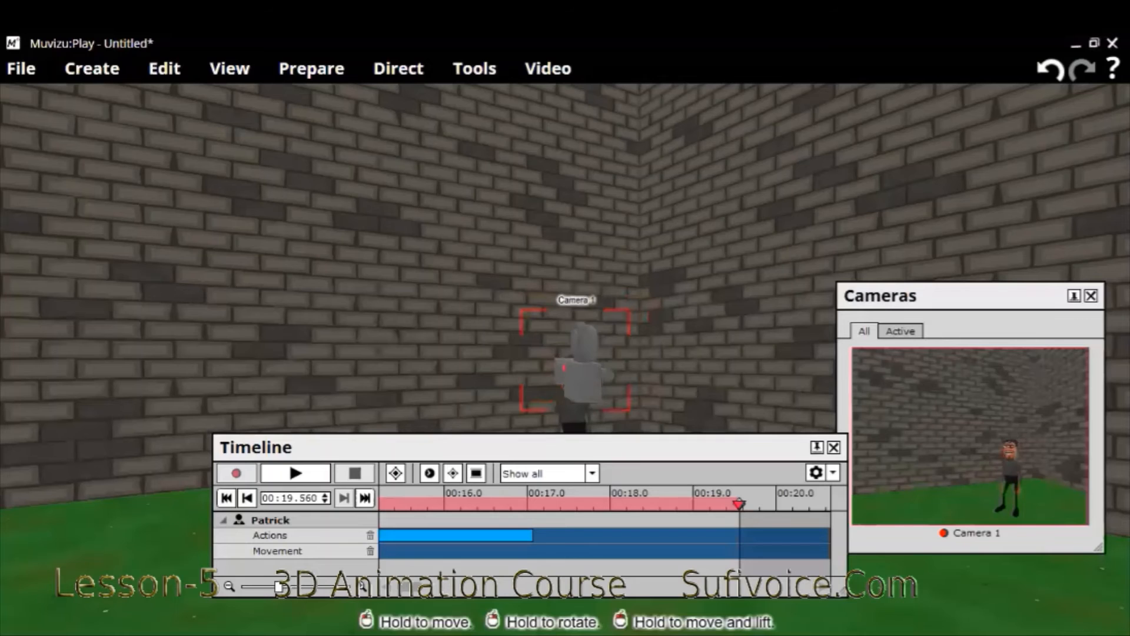
pyautogui.moveTo(583, 366); pyautogui.dragTo(717, 385)
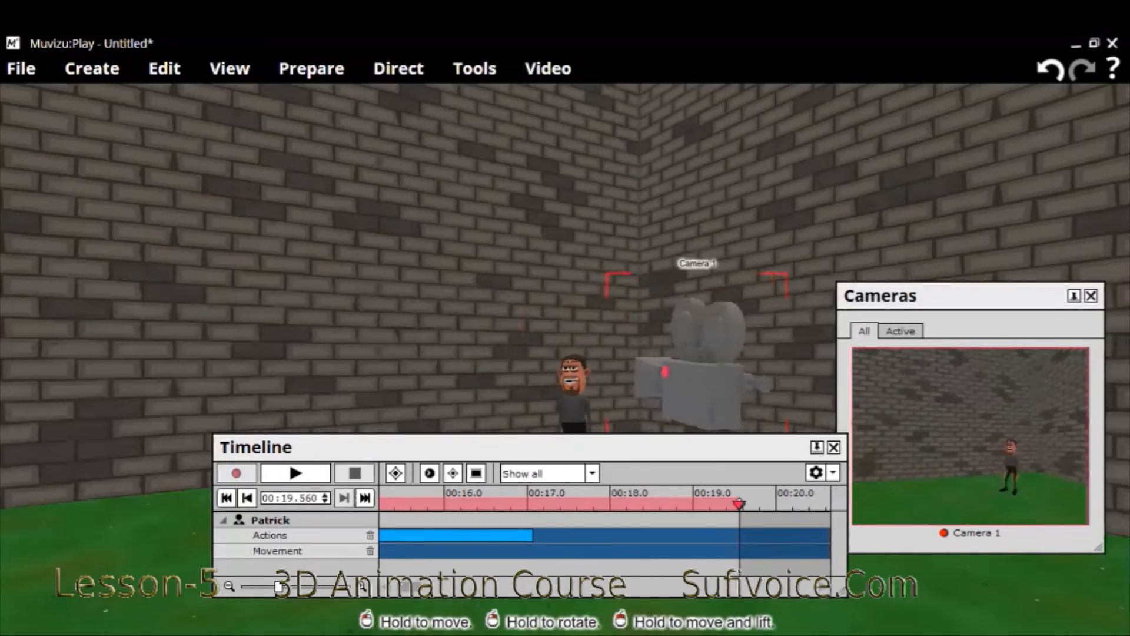
pyautogui.moveTo(718, 385)
pyautogui.mouseDown(button='right')
pyautogui.moveTo(713, 352)
pyautogui.moveTo(707, 387)
pyautogui.mouseUp(button='right')
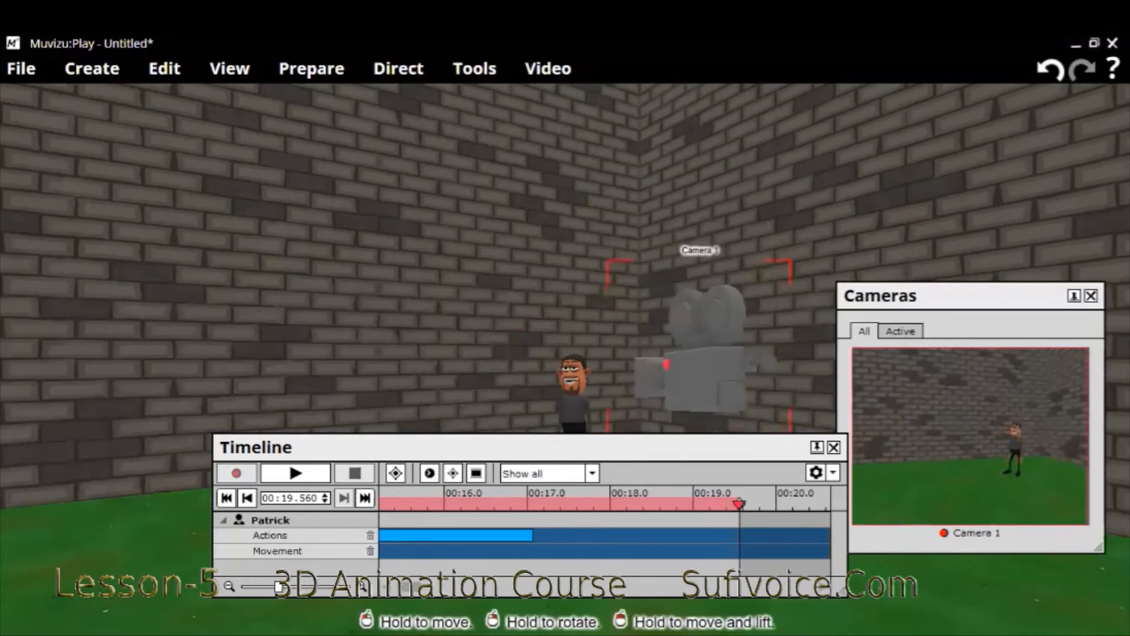
# Play the whole scene from 0 seconds to check how the repositioned Camera 1 frames the walk and wave.
pyautogui.click(580, 401)
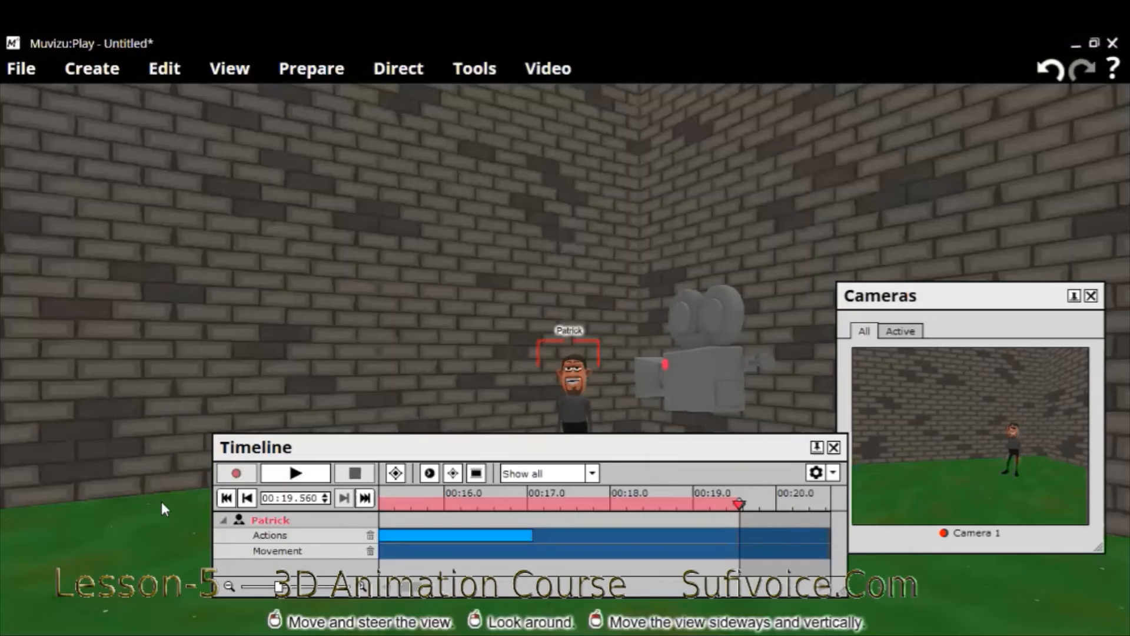
pyautogui.click(291, 477)
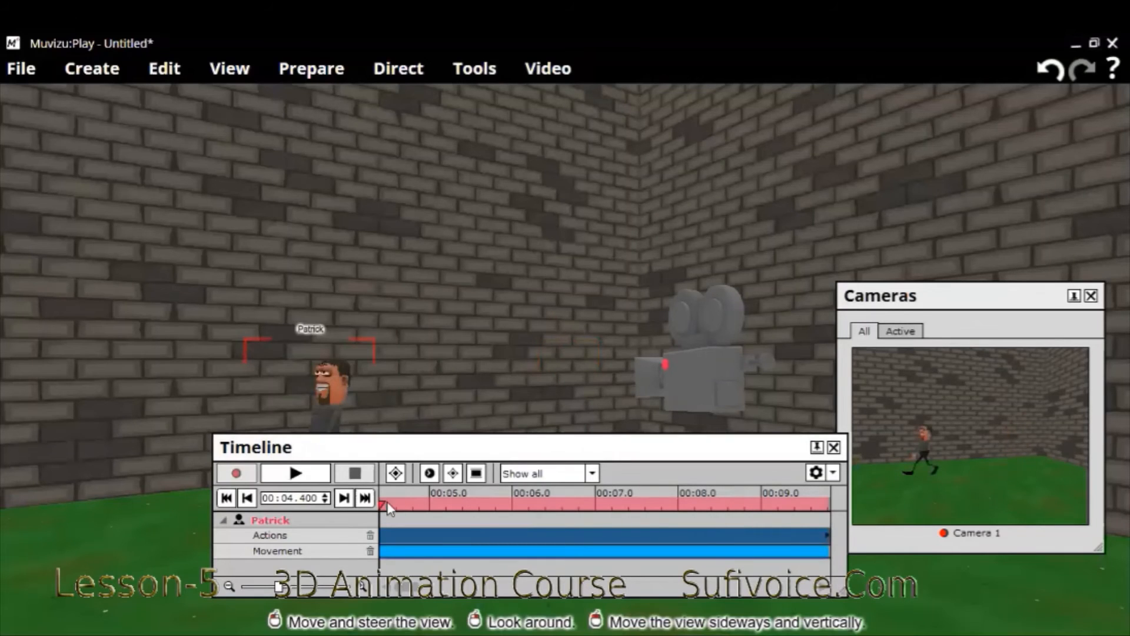
pyautogui.click(227, 498)
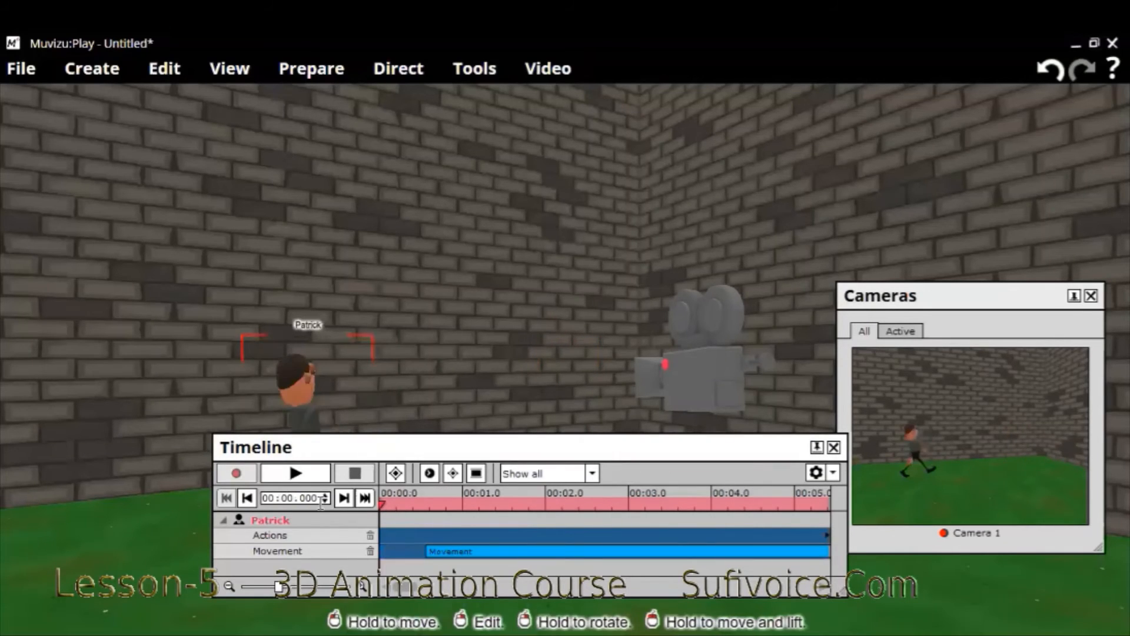
pyautogui.click(296, 474)
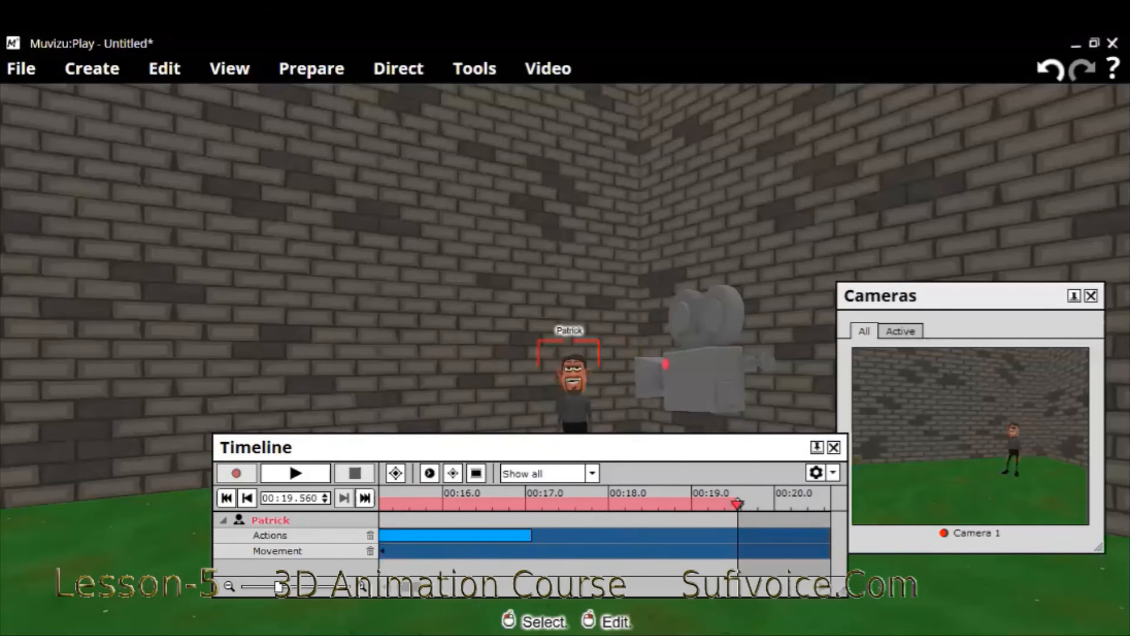
# Shift Camera 1 slightly farther away from the character.
pyautogui.moveTo(449, 288)
pyautogui.mouseDown()
pyautogui.moveTo(449, 265)
pyautogui.moveTo(447, 302)
pyautogui.mouseUp()
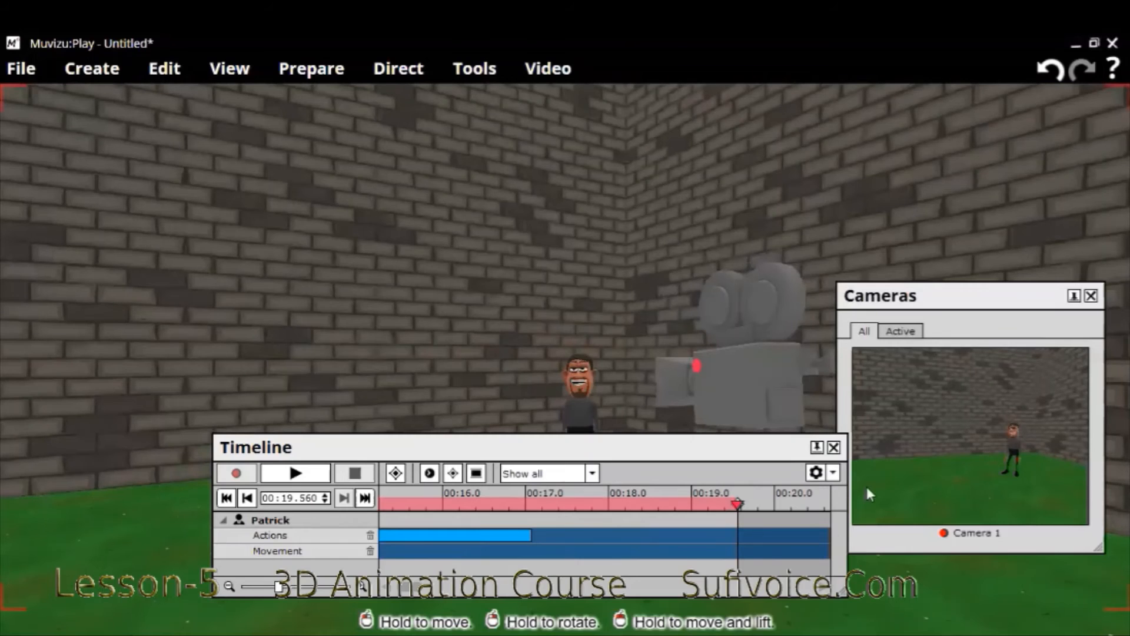
pyautogui.click(760, 396)
pyautogui.moveTo(759, 396); pyautogui.dragTo(792, 394)
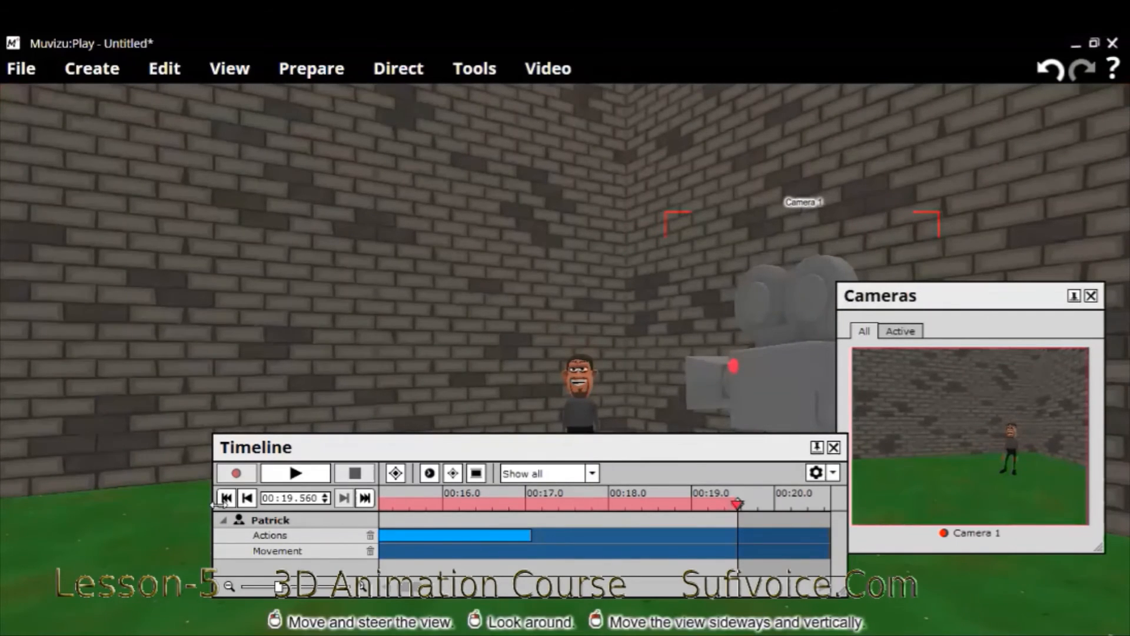
# Rewind and play the animation again to review the walk and wave through the shifted Camera 1, and stop playback.
pyautogui.click(292, 481)
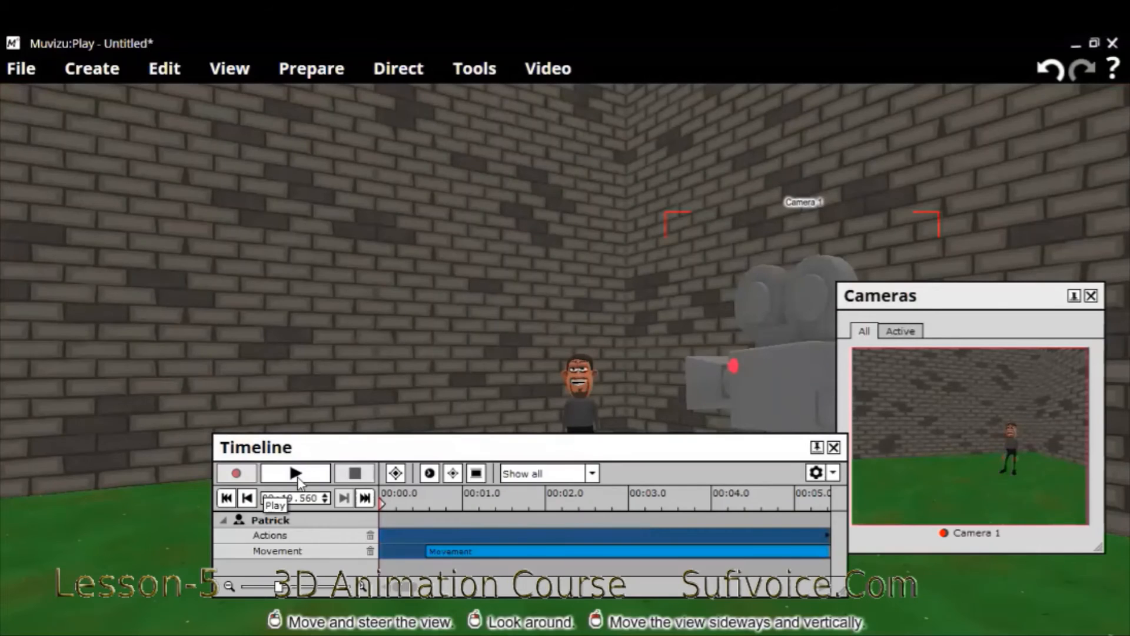
pyautogui.click(296, 474)
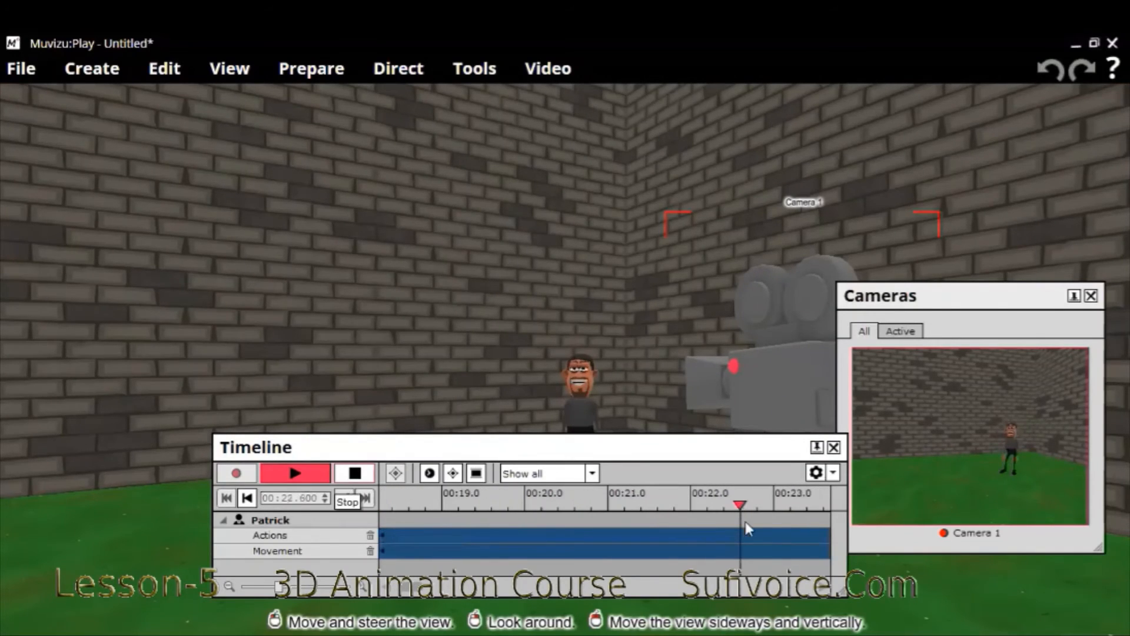
pyautogui.click(348, 480)
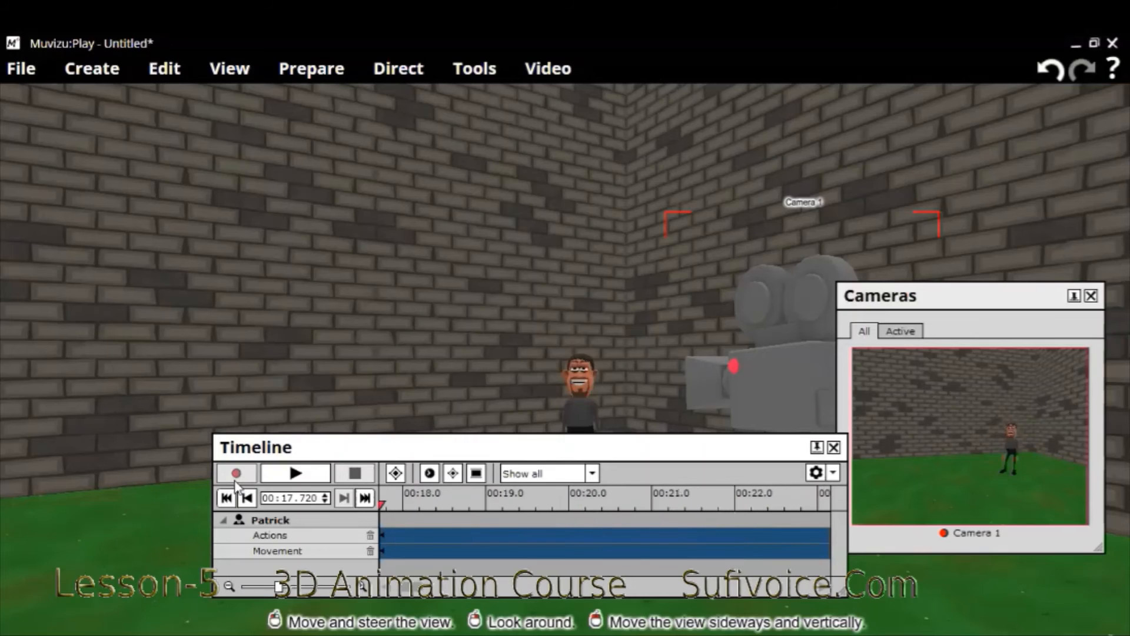
pyautogui.click(246, 497)
pyautogui.click(280, 475)
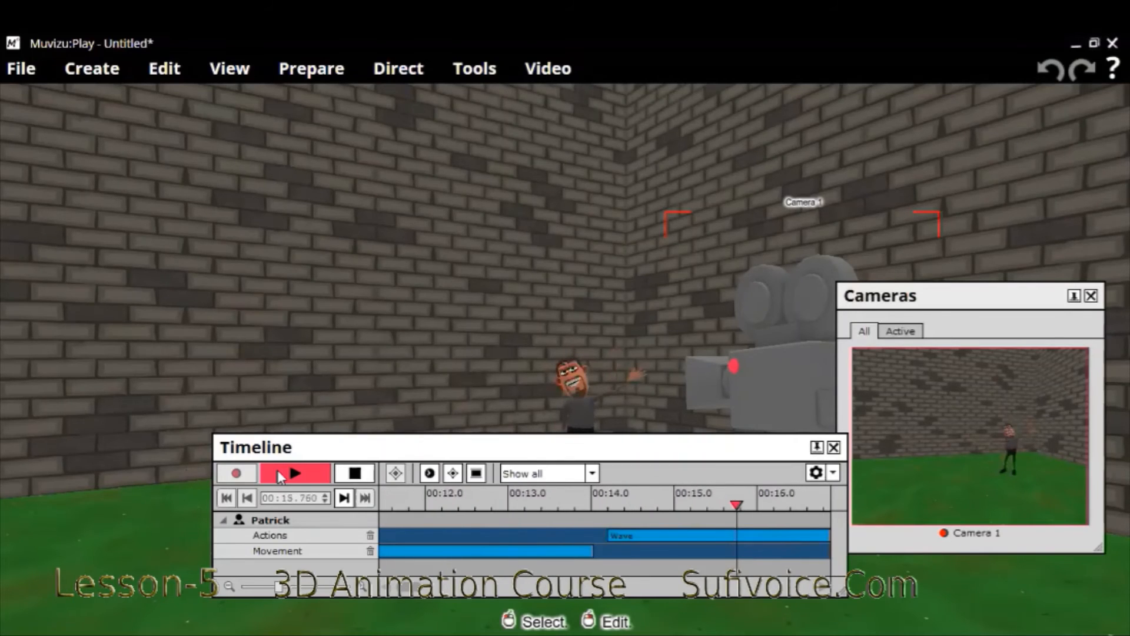
pyautogui.click(362, 475)
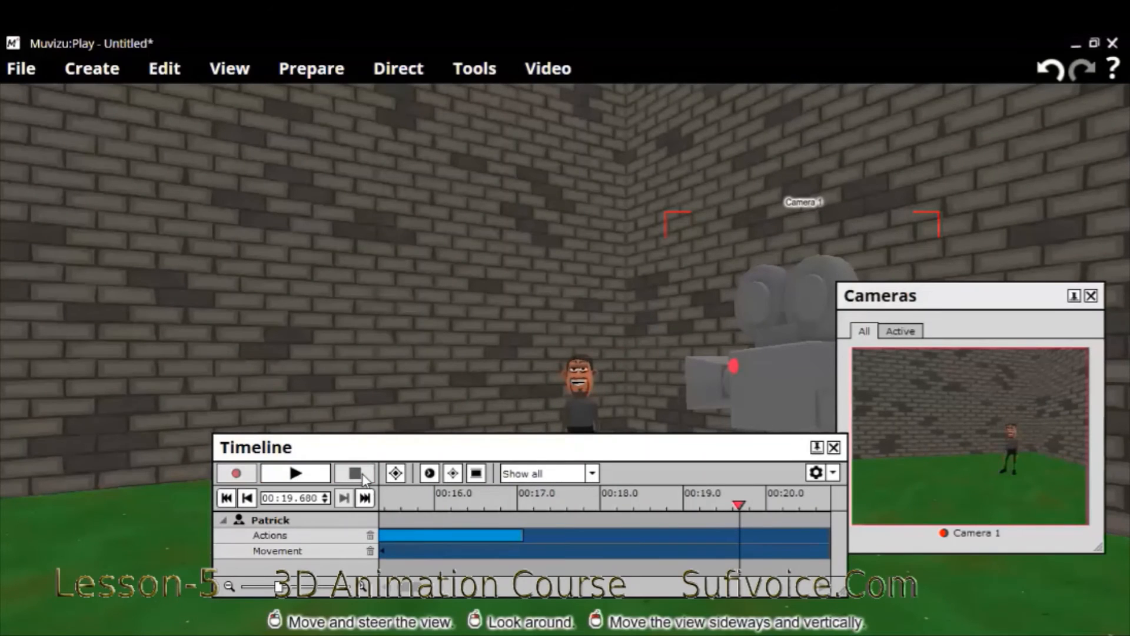